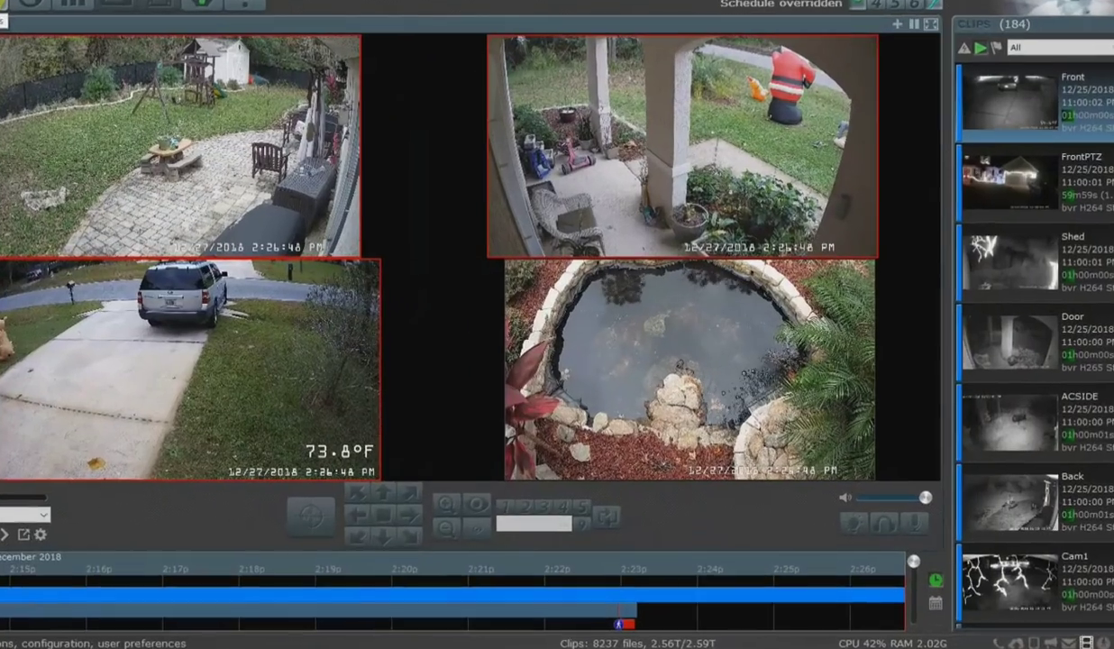
# Step: Open the Blue Iris web server options and examine the HTTP web server port and the Stunnel HTTPS port
pyautogui.click(68, 36)
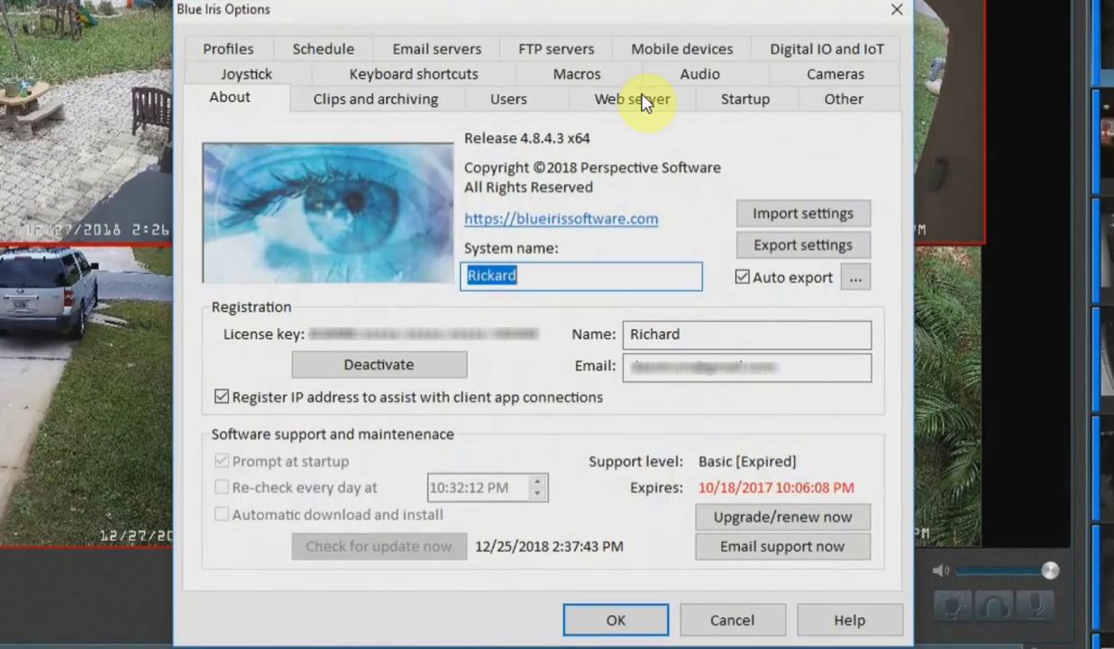
pyautogui.click(645, 101)
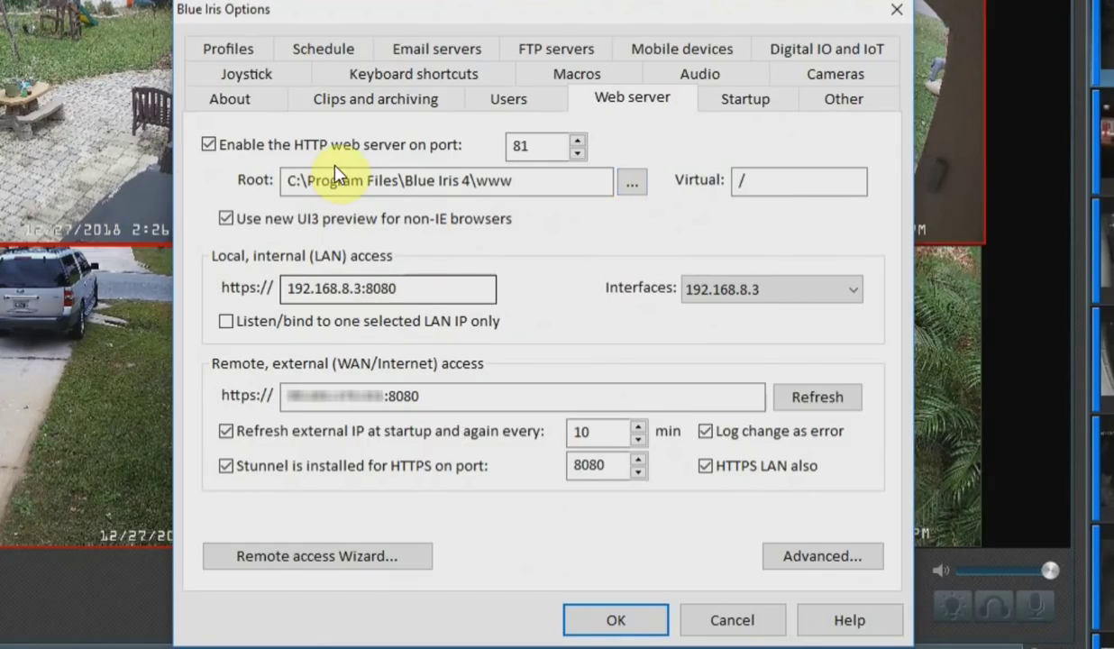
pyautogui.doubleClick(518, 147)
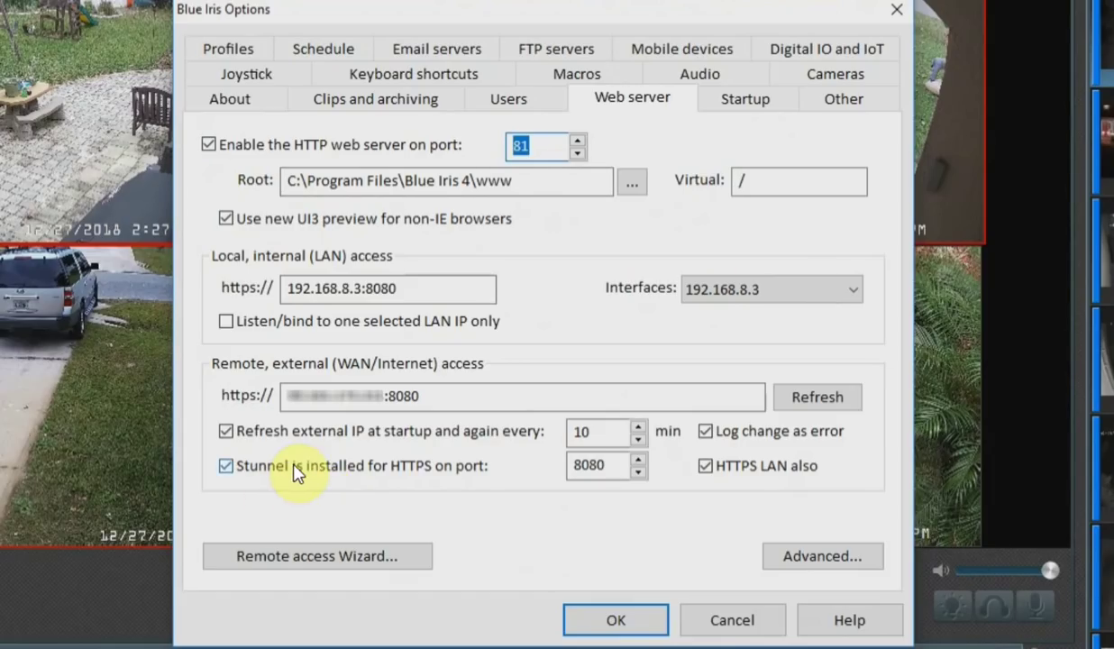
pyautogui.doubleClick(571, 470)
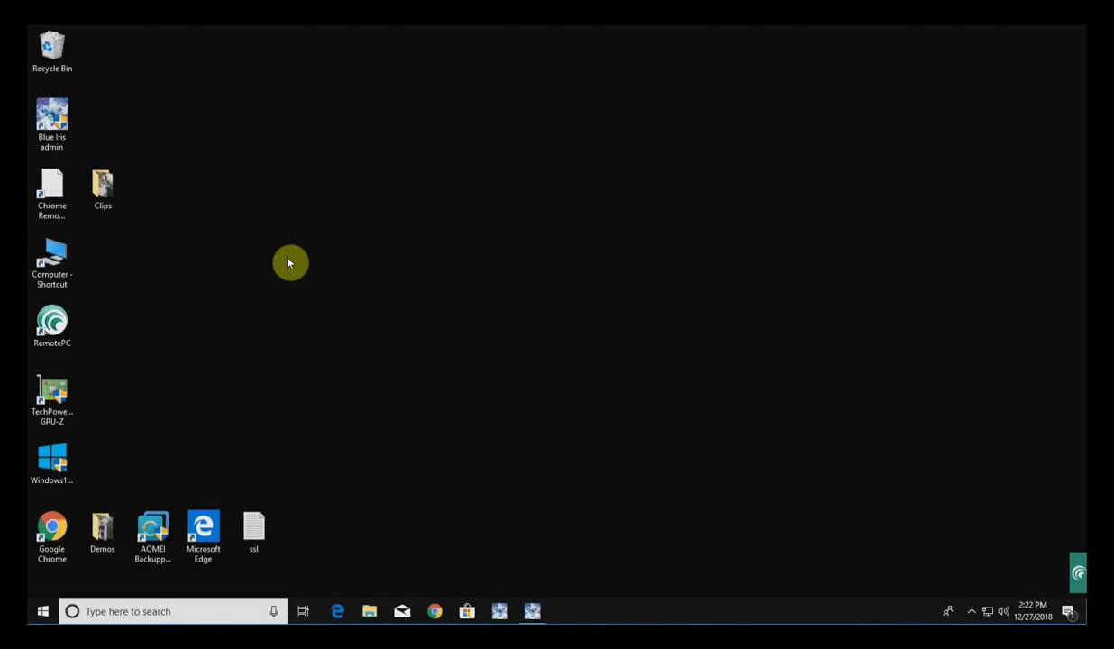
pyautogui.click(436, 613)
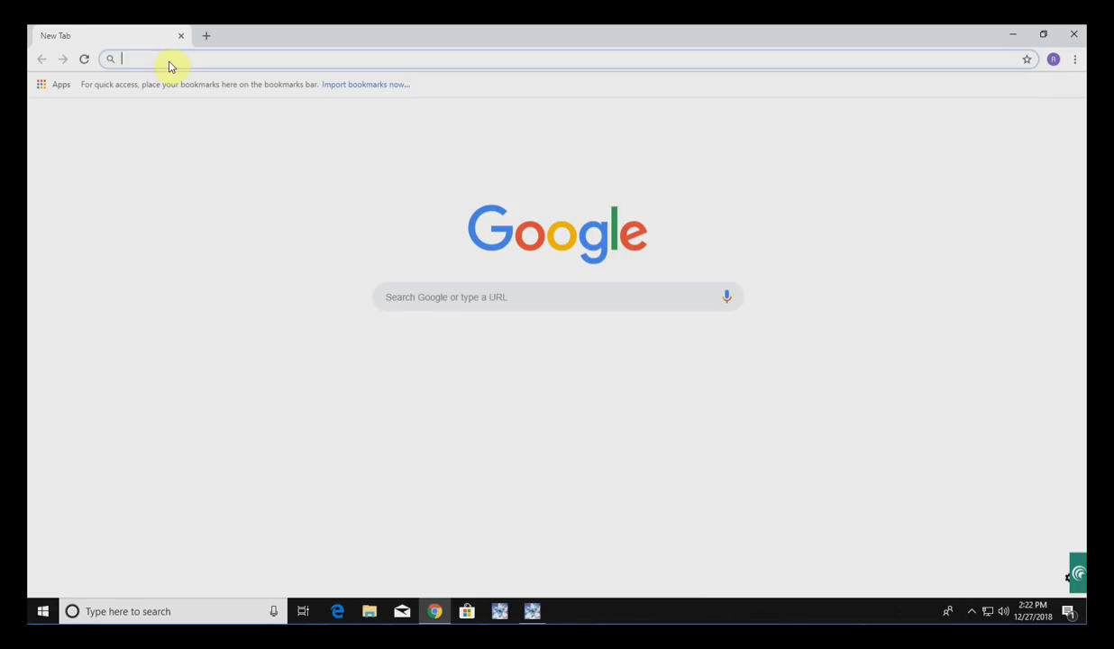
pyautogui.write('www.stu')
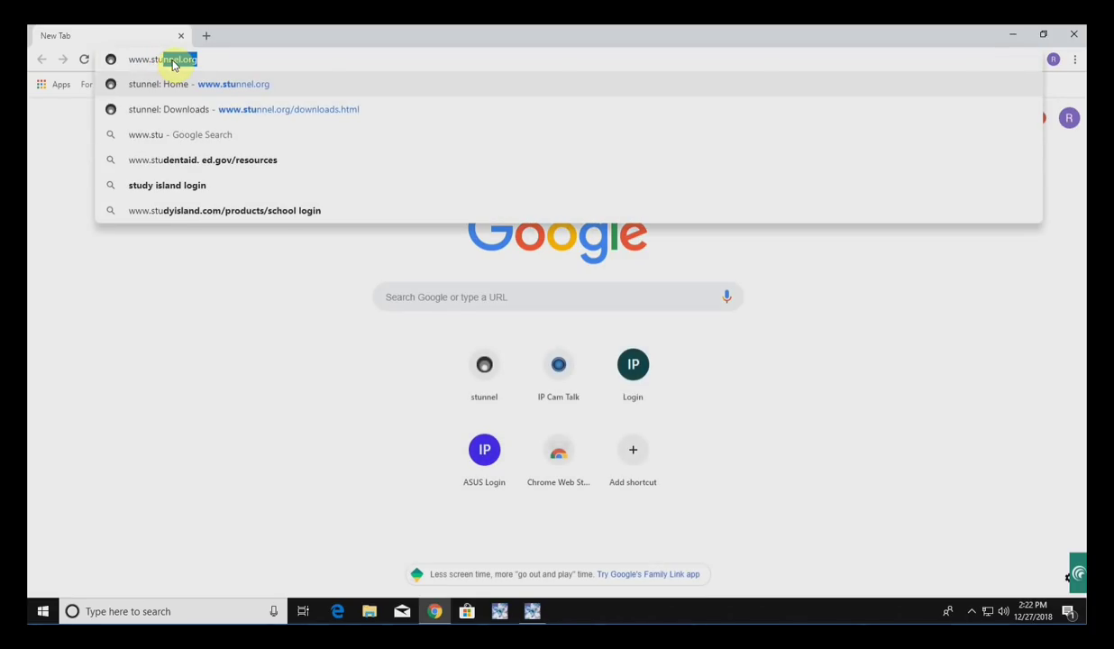
pyautogui.click(208, 69)
pyautogui.press('Return')
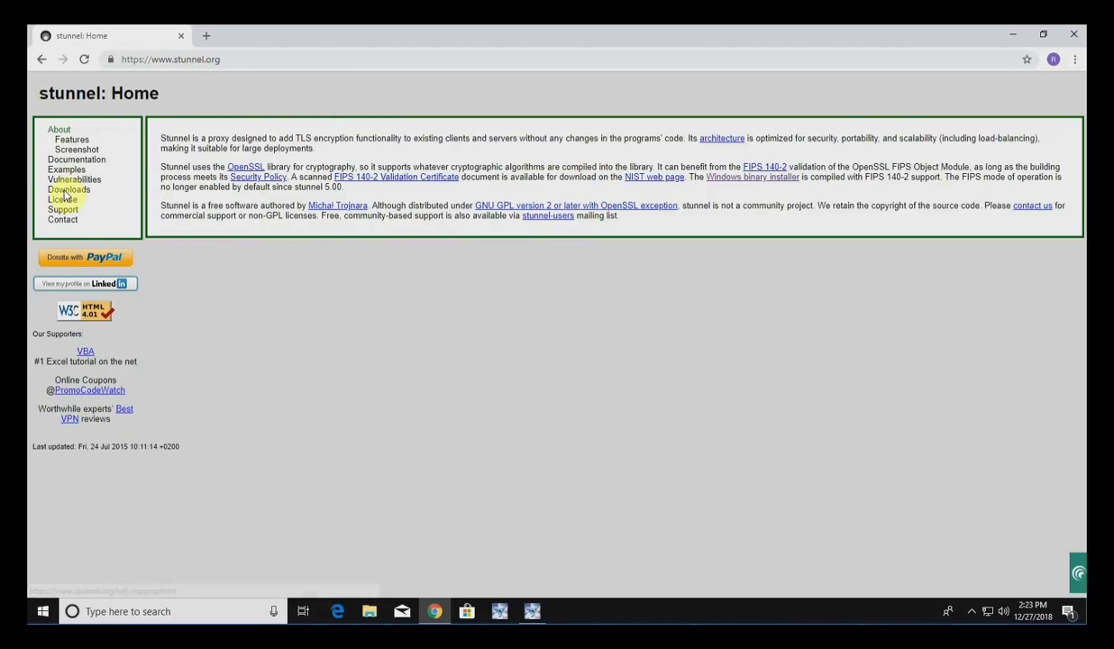
pyautogui.click(65, 189)
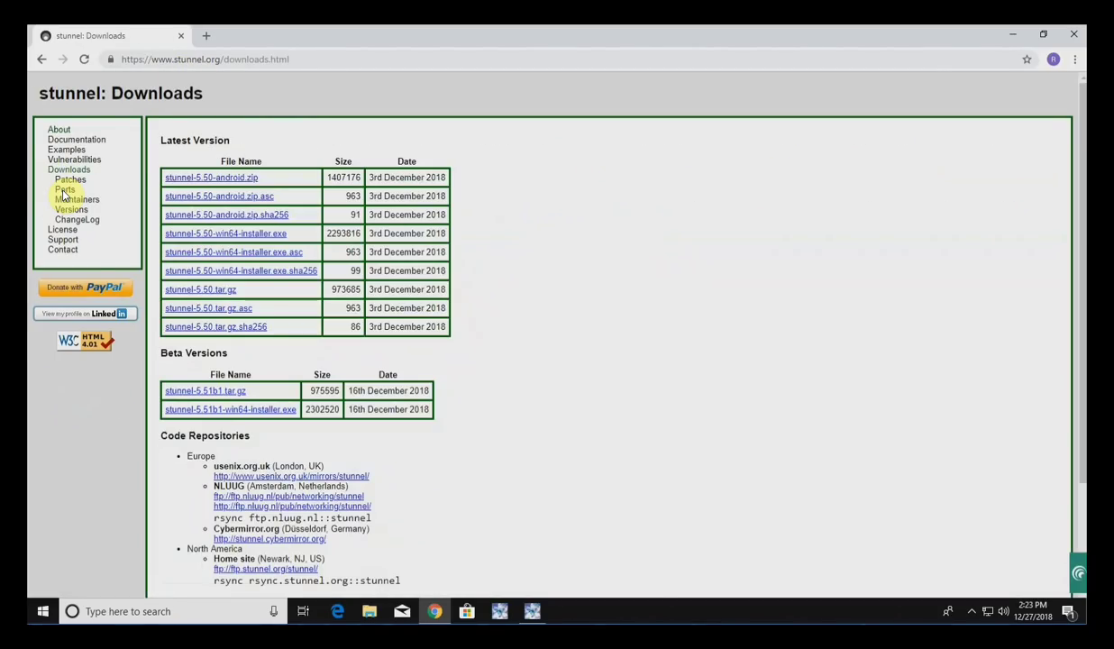
pyautogui.click(242, 235)
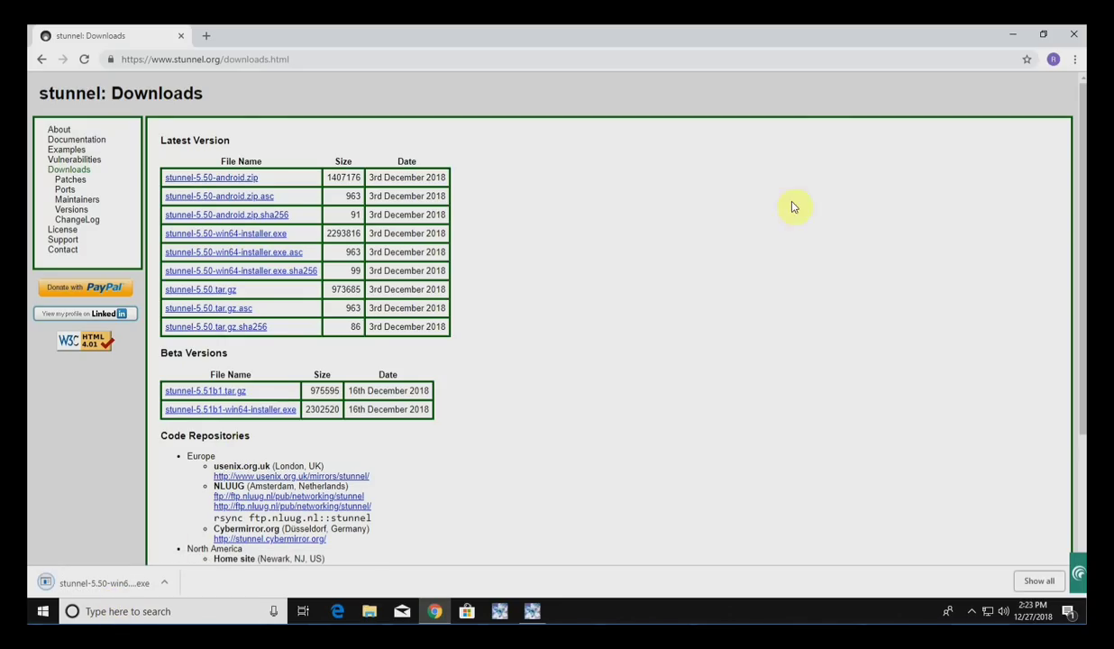
# Step: Run the downloaded installer and install stunnel 5.50 for anyone using this computer, with the default components and destination folder
pyautogui.click(102, 584)
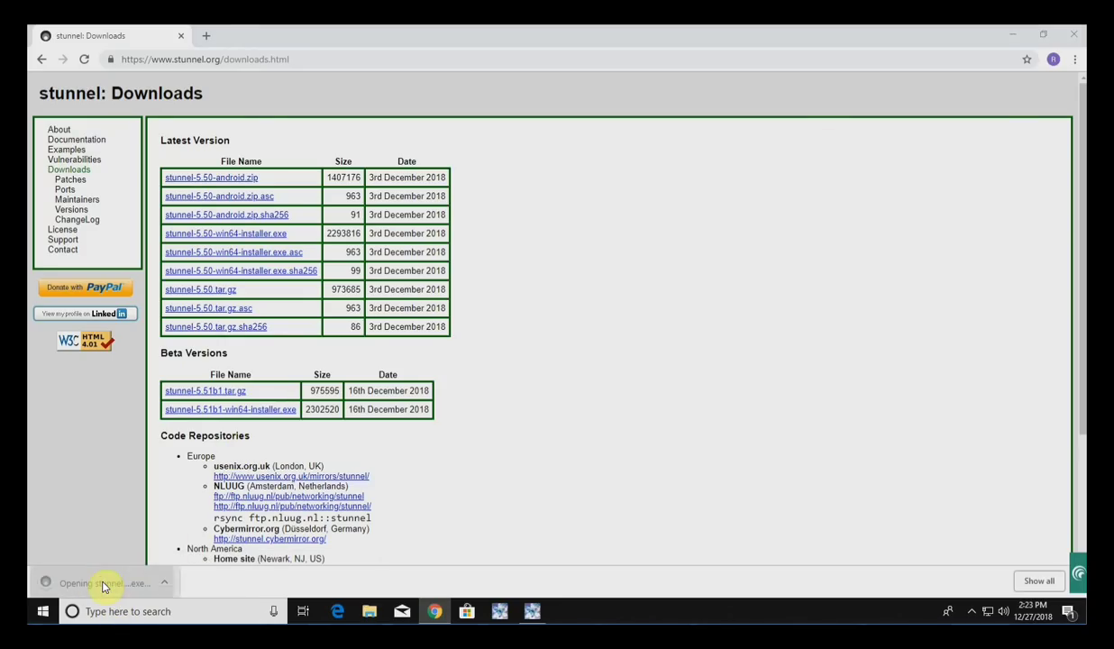
pyautogui.click(1015, 36)
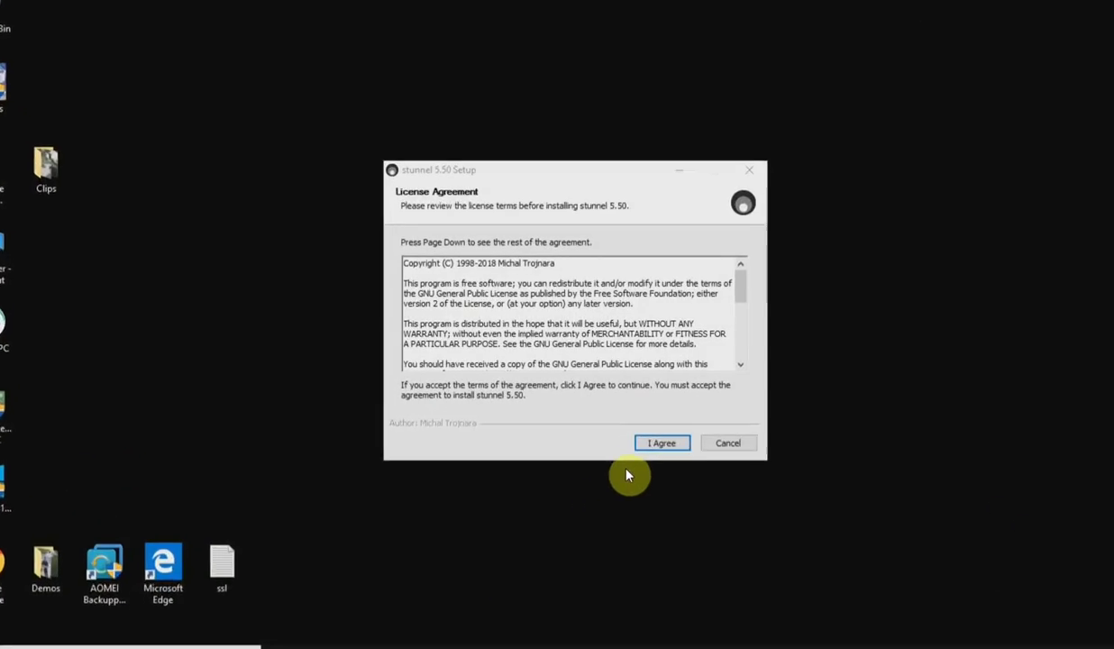
pyautogui.click(653, 446)
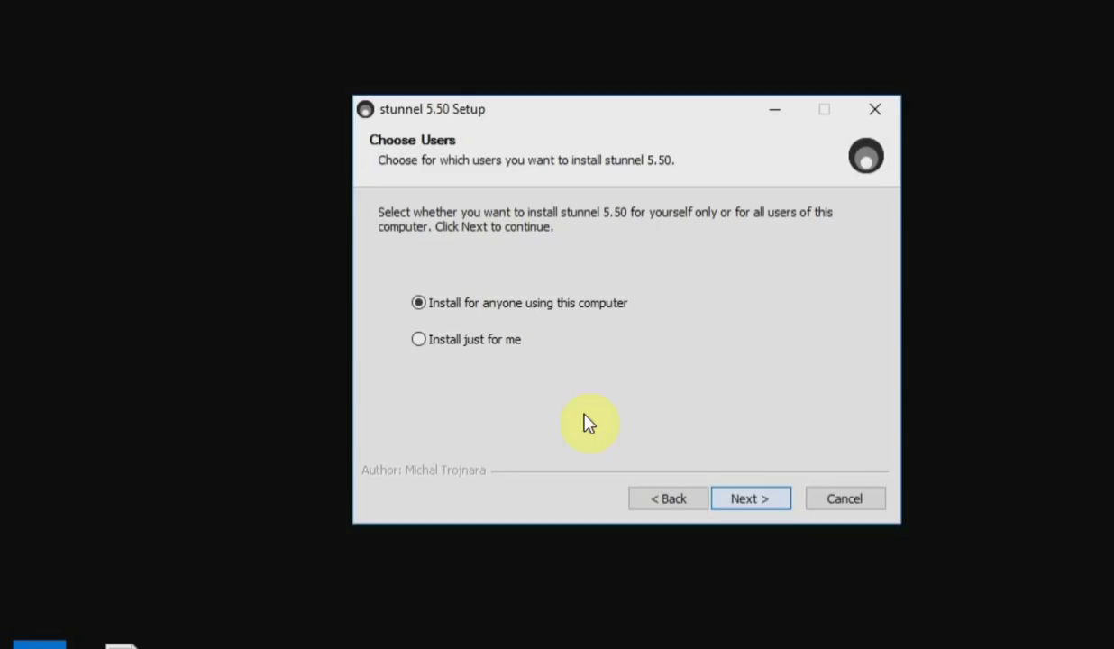
pyautogui.click(777, 505)
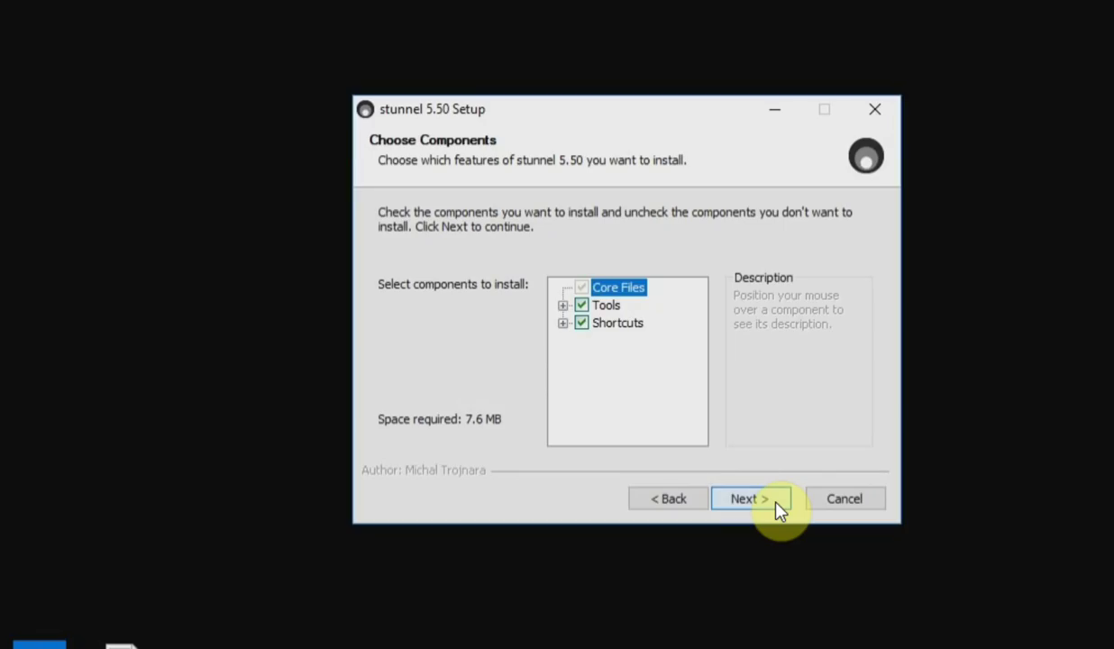
pyautogui.click(776, 504)
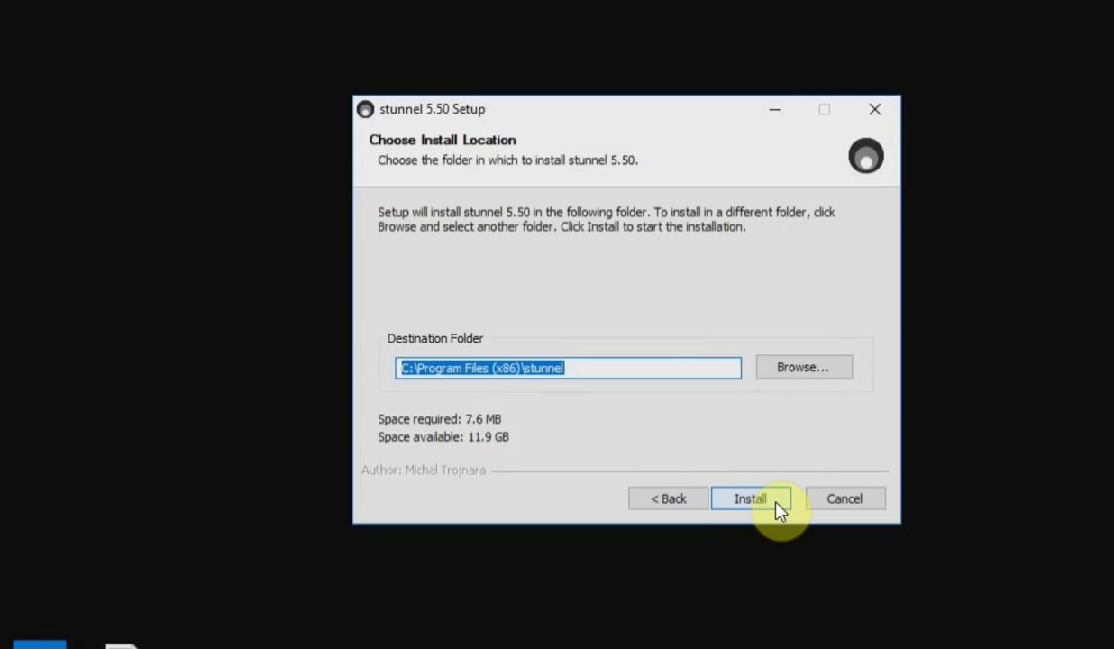
pyautogui.click(777, 503)
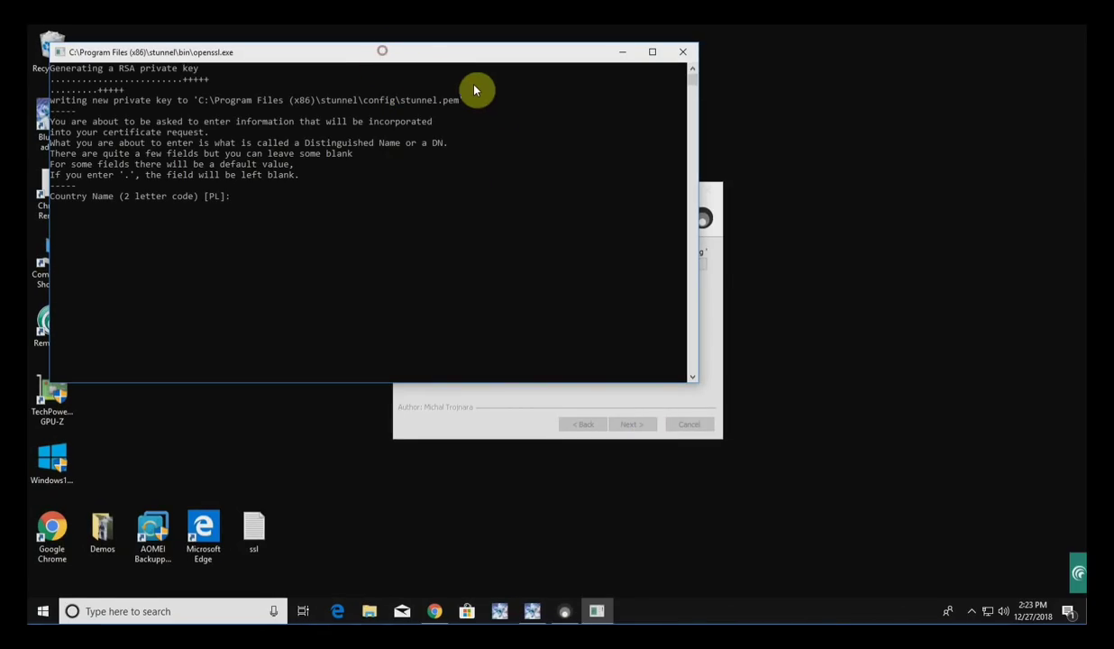
# Step: Enter US, Florida, Palm Coast, HomeTech Video and "." as organizational unit for the certificate, and finish the setup without starting stunnel
pyautogui.moveTo(383, 56); pyautogui.dragTo(514, 110)
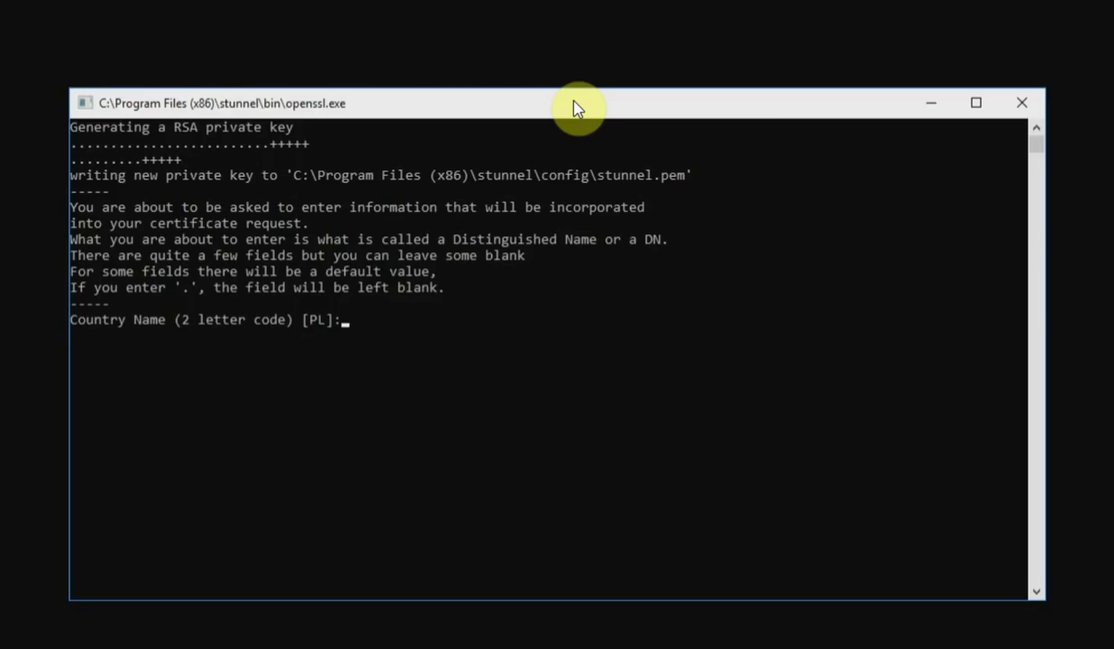
pyautogui.write('US')
pyautogui.press('Return')
pyautogui.write('Florida')
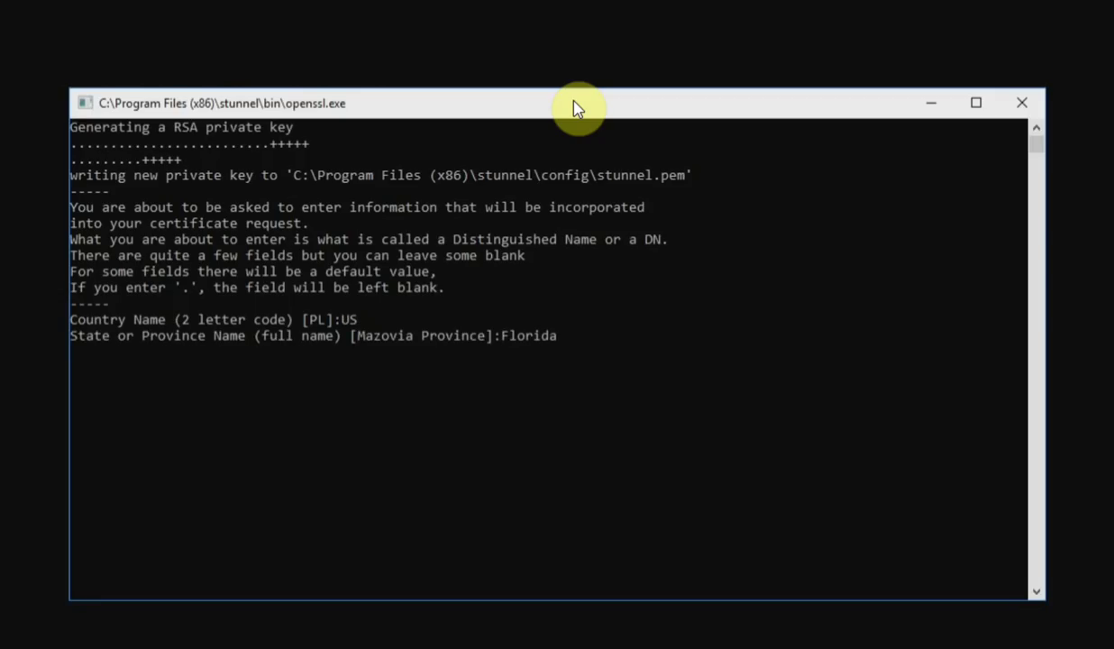
pyautogui.press('Return')
pyautogui.write('Palm Coast')
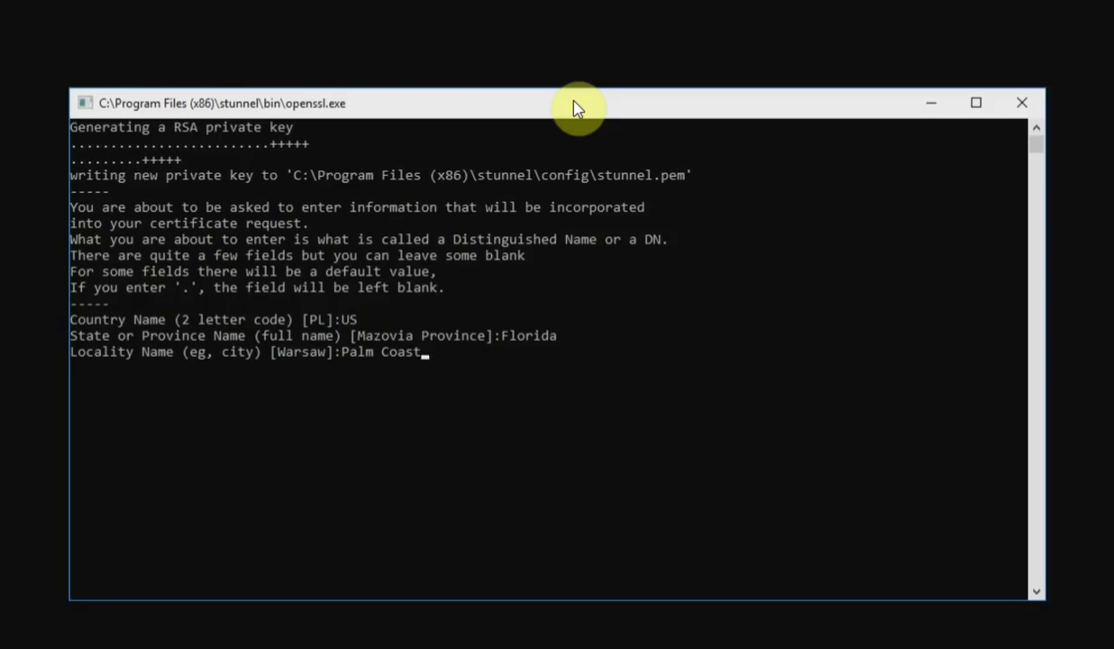
pyautogui.press('Return')
pyautogui.write('HomeTech Video')
pyautogui.press('Return')
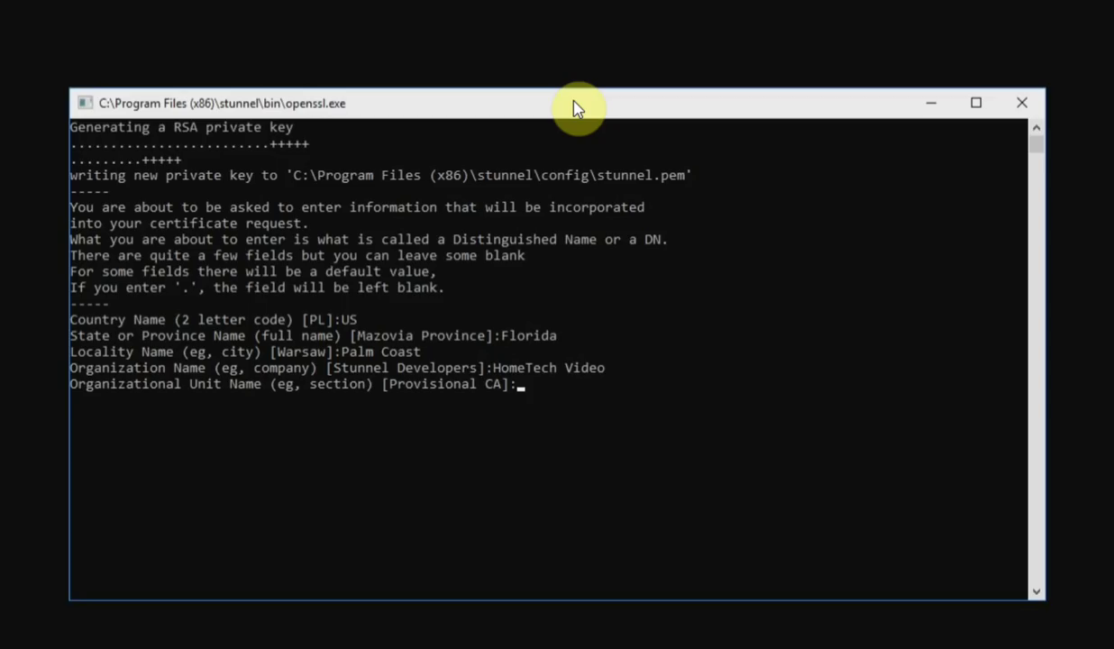
pyautogui.write('.')
pyautogui.press('Return')
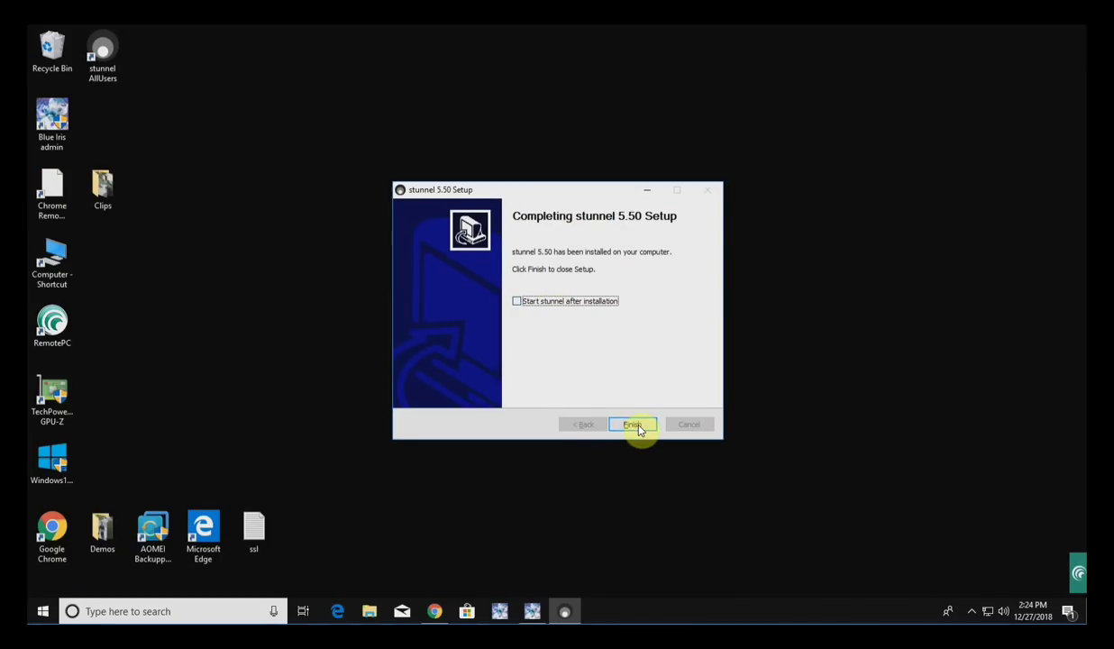
pyautogui.click(639, 429)
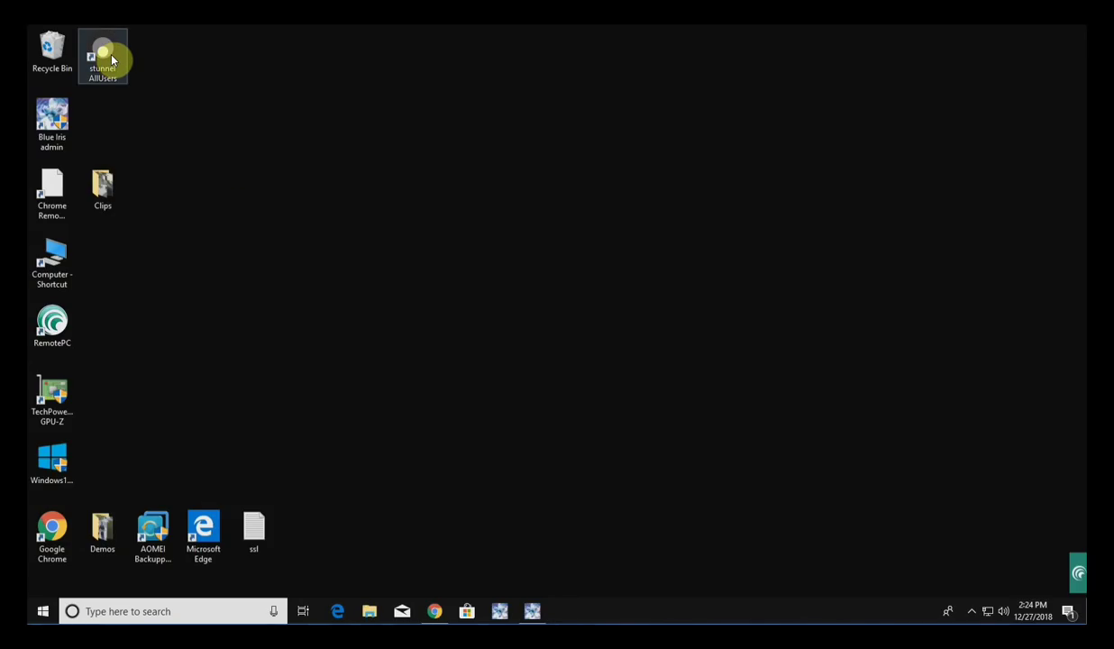
# Step: Start the stunnel GUI from the stunnel AllUsers program group and bring up its log window
pyautogui.click(43, 612)
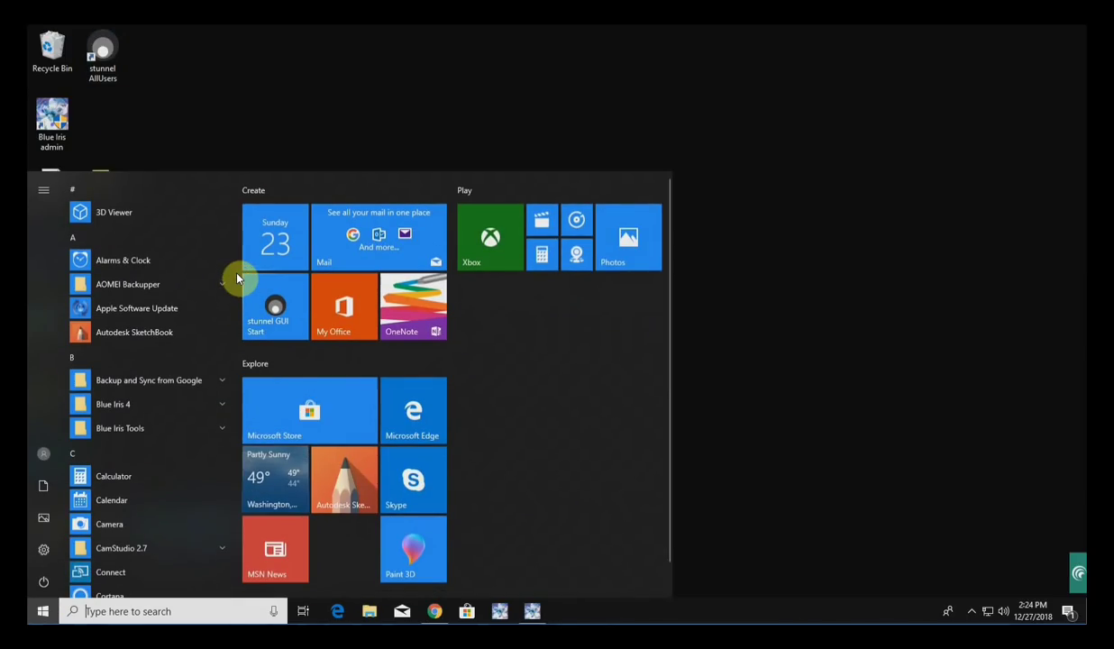
pyautogui.scroll(-10, 225, 446)
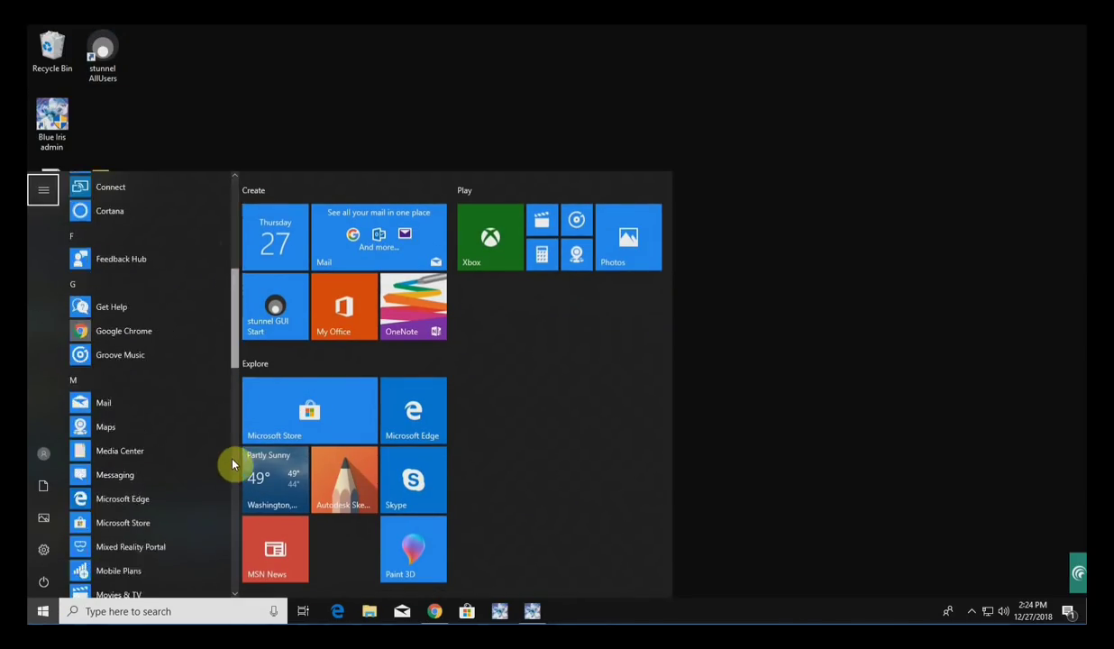
pyautogui.scroll(-4, 231, 471)
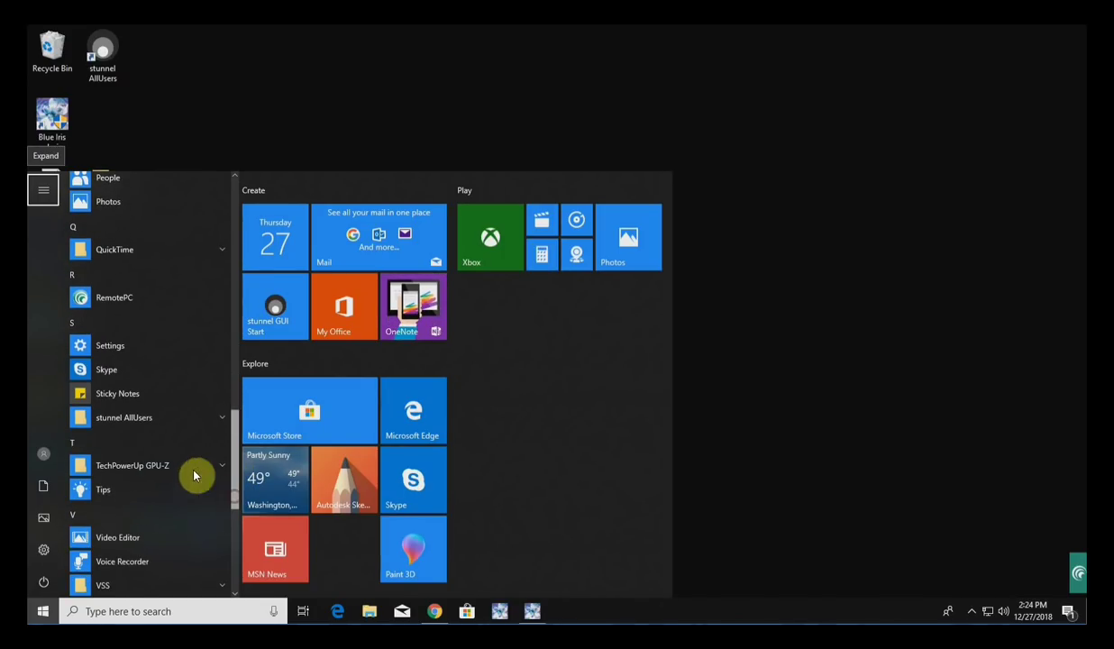
pyautogui.click(137, 417)
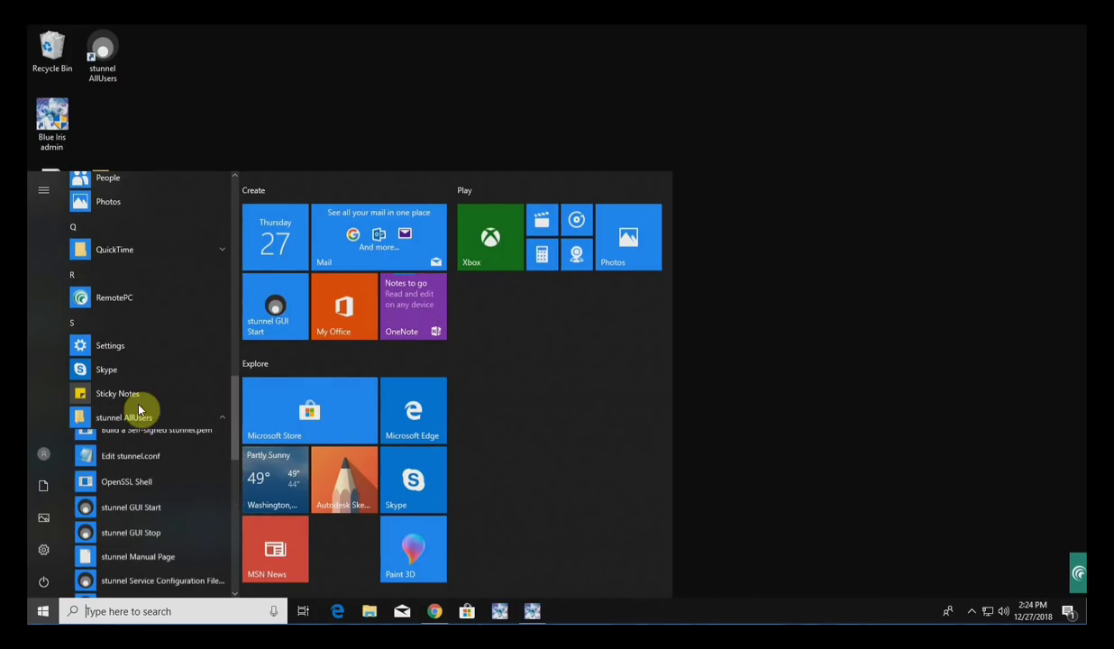
pyautogui.click(136, 518)
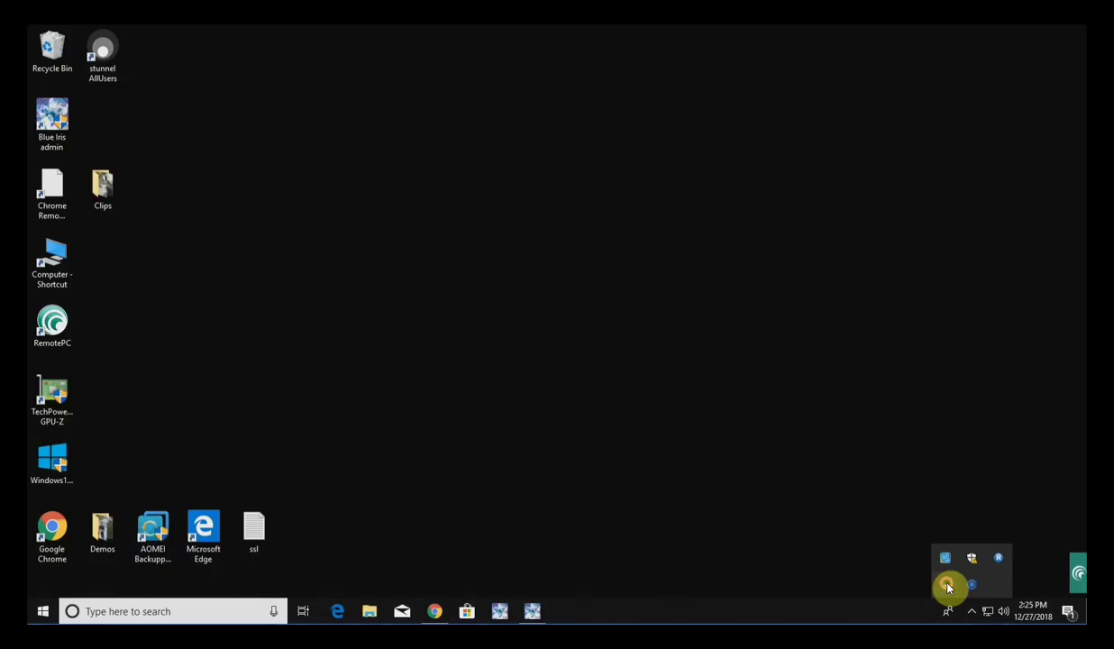
pyautogui.doubleClick(947, 587)
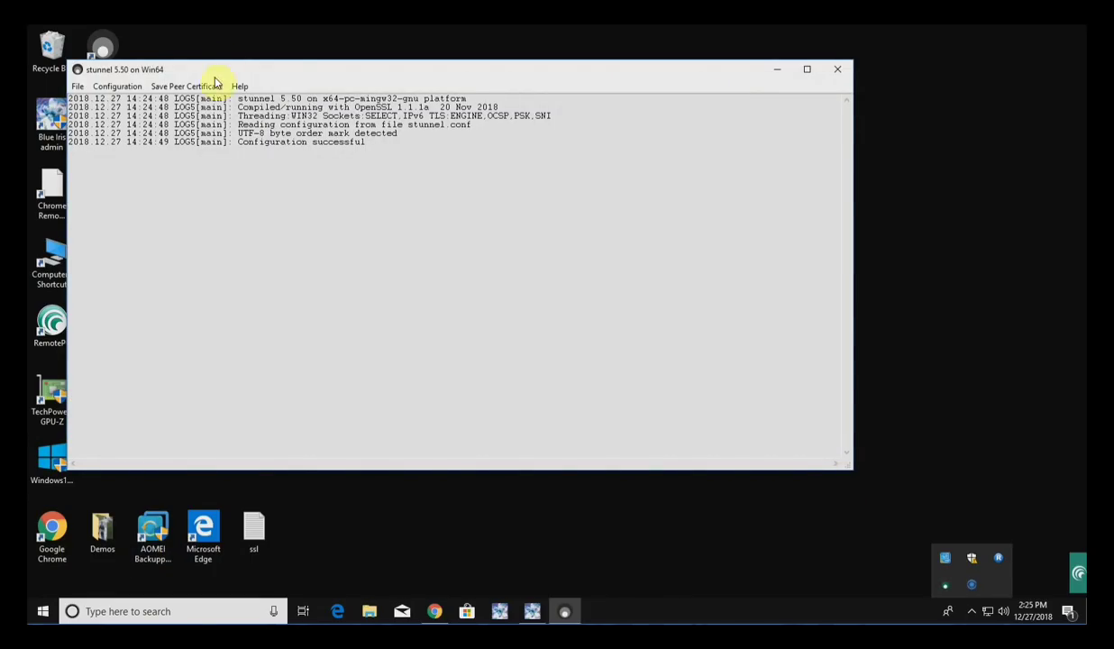
pyautogui.moveTo(232, 80); pyautogui.dragTo(284, 128)
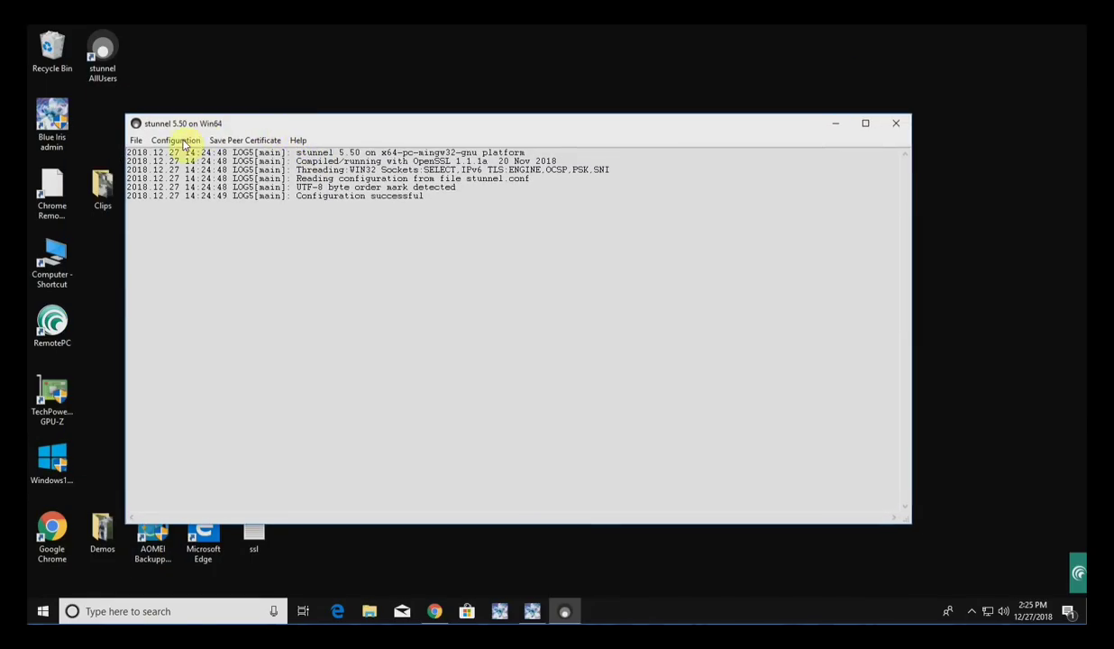
# Step: Open stunnel.conf for editing and delete the gmail-pop3, gmail-imap and gmail-smtp sample client services
pyautogui.click(172, 135)
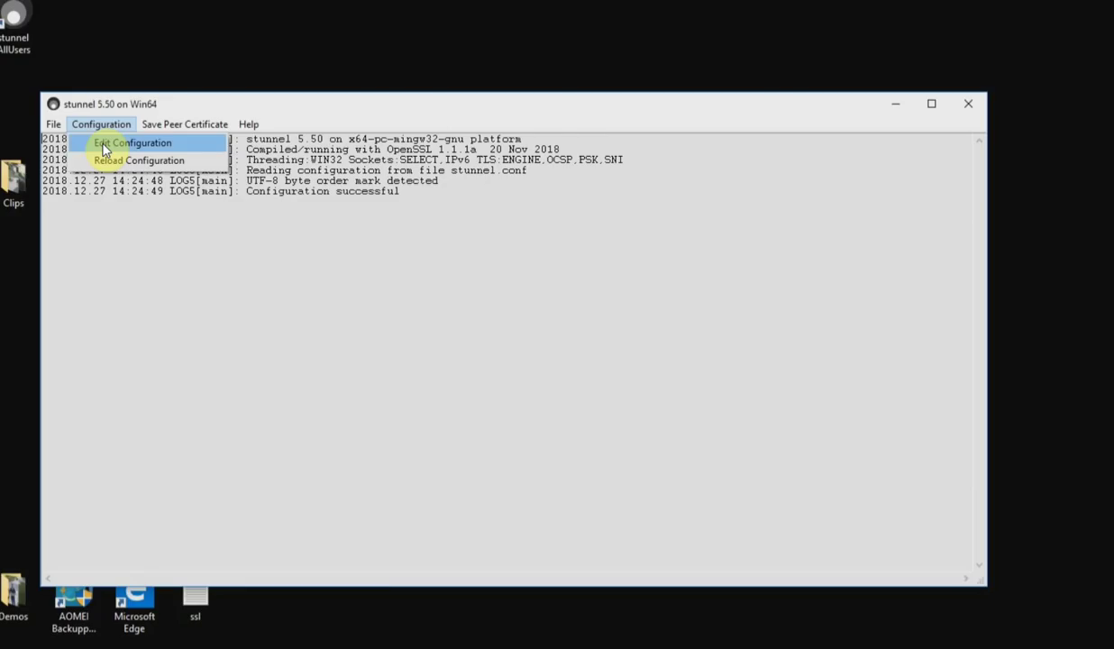
pyautogui.click(103, 147)
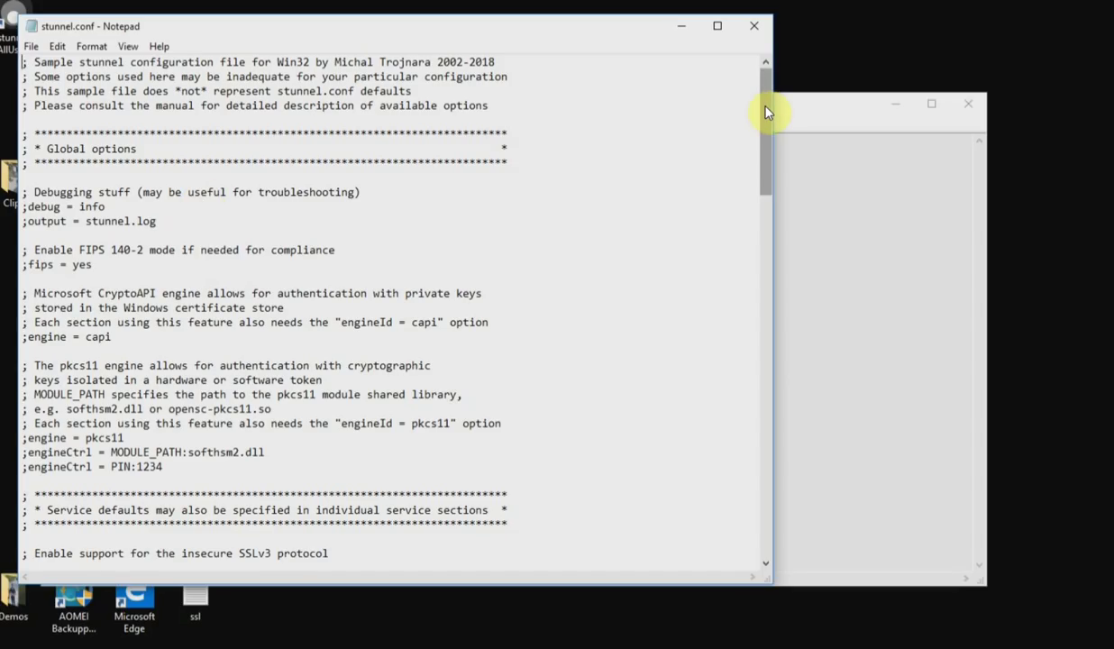
pyautogui.scroll(-15, 768, 157)
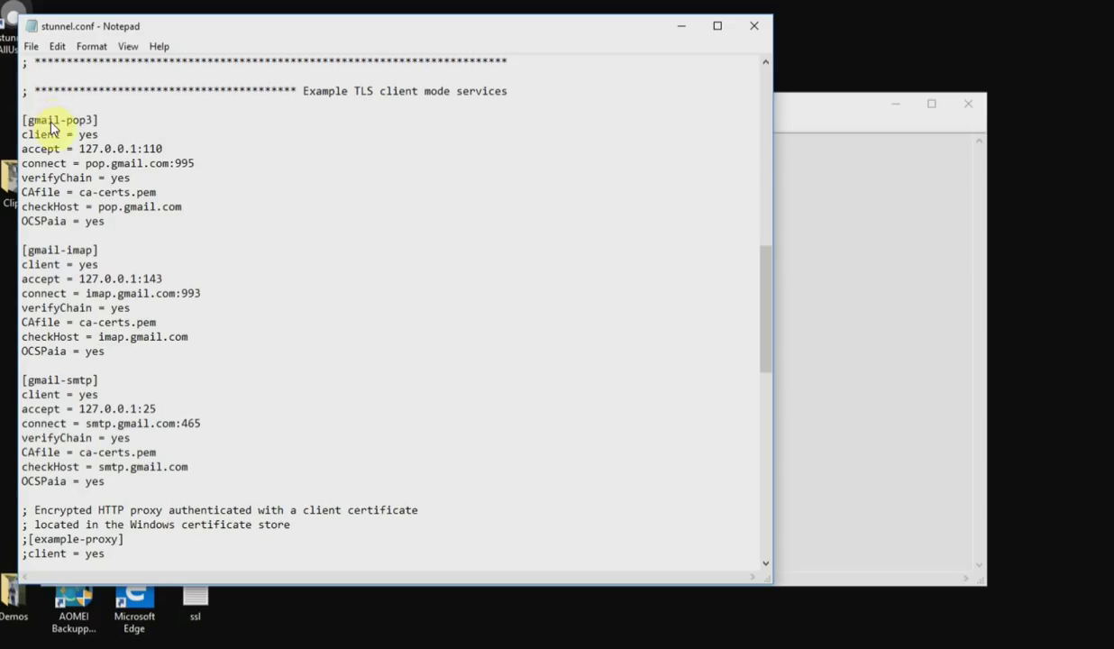
pyautogui.moveTo(27, 119); pyautogui.dragTo(115, 486)
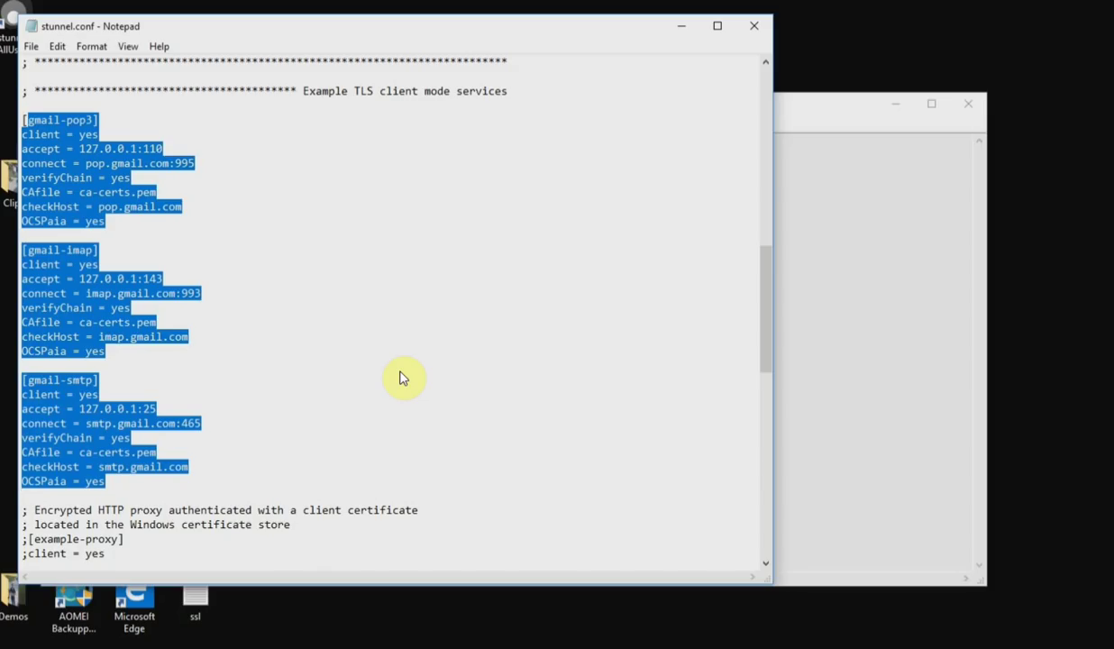
pyautogui.press('Delete')
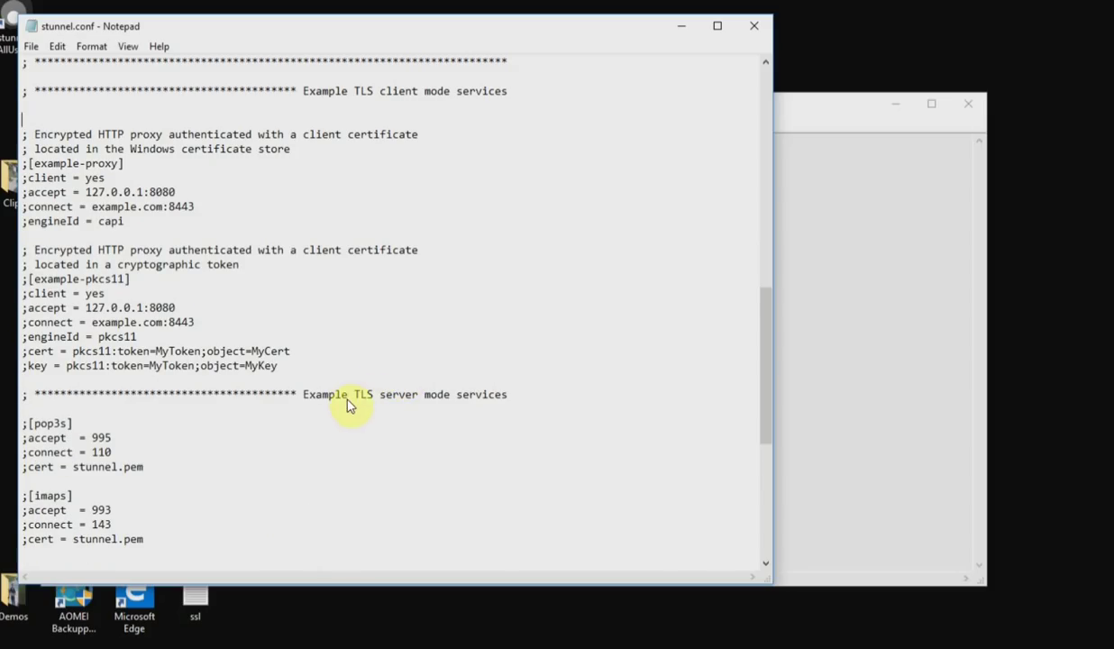
# Step: Add a [blueiris] service with accept = 8080 below the Example TLS server mode services heading in stunnel.conf
pyautogui.click(510, 395)
pyautogui.press('Return')
pyautogui.press('Return')
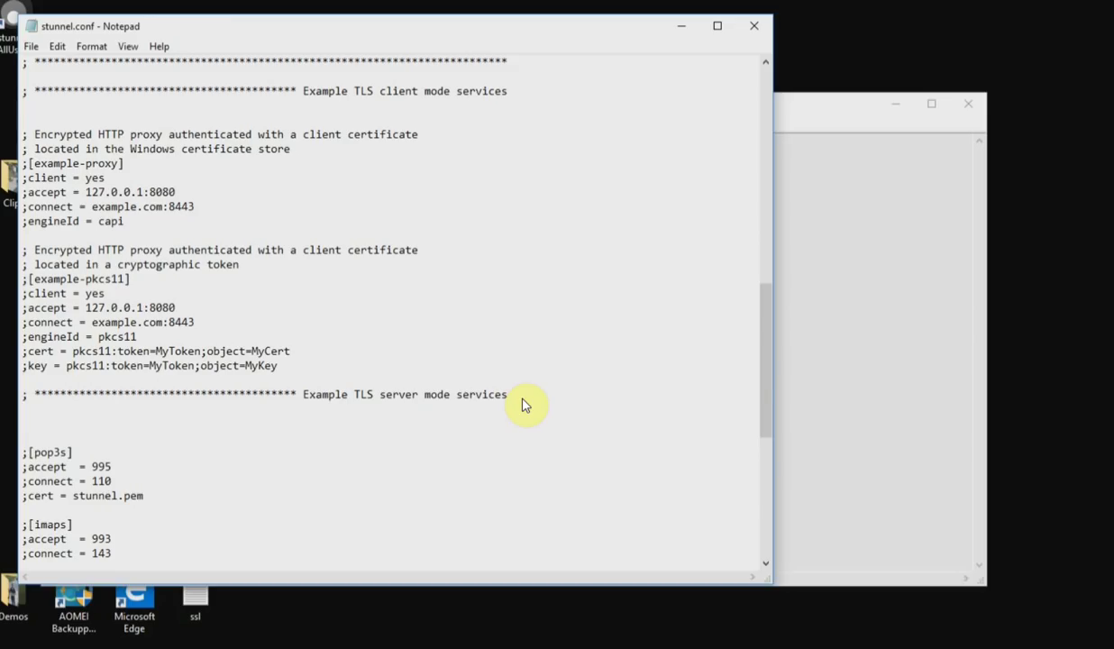
pyautogui.write('[blueiris]')
pyautogui.press('Return')
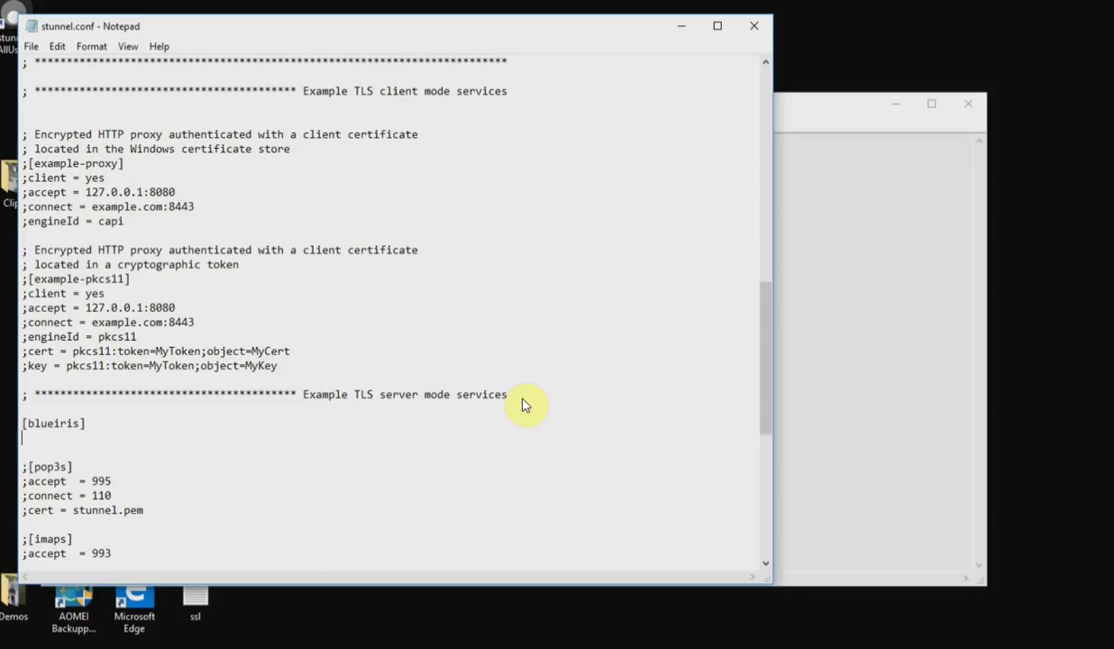
pyautogui.write('accept = 8080')
pyautogui.press('Return')
# Step: Complete the blueiris service with the lines connect = 81 and cert = stunnel.pem
pyautogui.write('c')
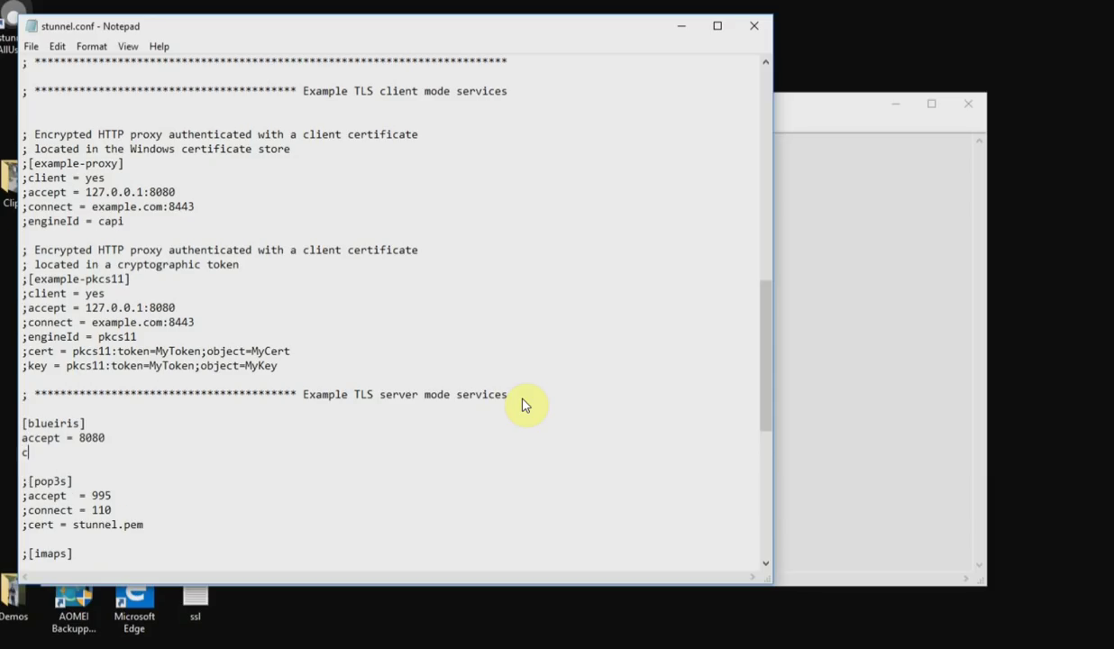
pyautogui.write('onnect = 81')
pyautogui.press('Return')
pyautogui.write('cert')
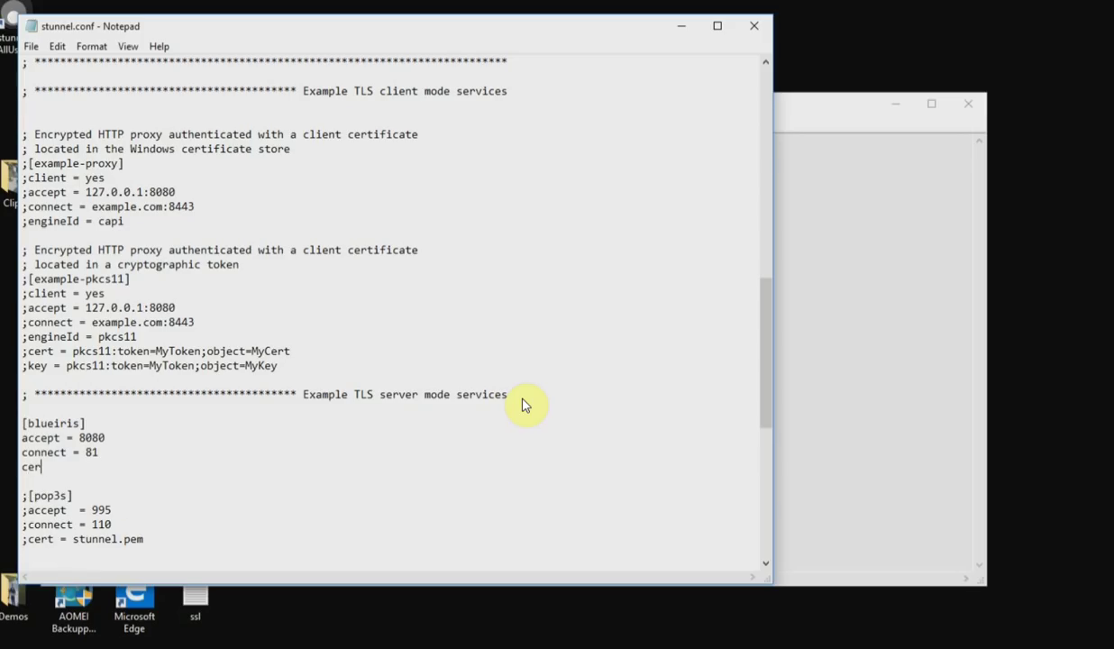
pyautogui.write(' = stunnel.pem')
pyautogui.press('BackSpace')
pyautogui.press('BackSpace')
pyautogui.press('BackSpace')
pyautogui.write('o')
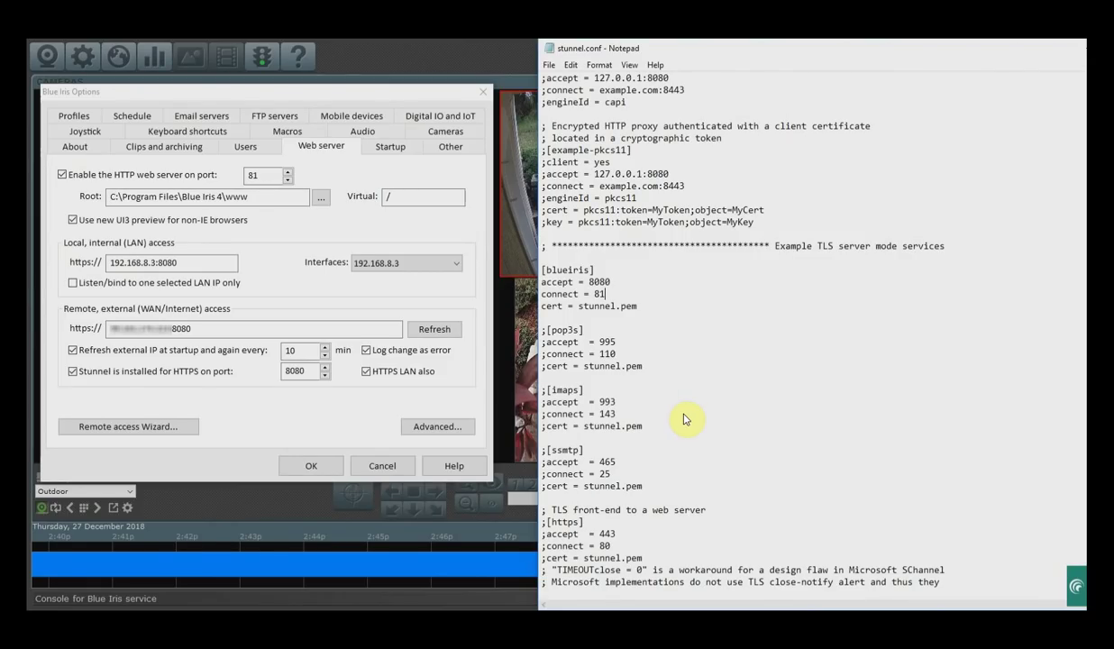
# Step: Compare the connect port of the blueiris service with the HTTP web server port in the Blue Iris options
pyautogui.doubleClick(601, 294)
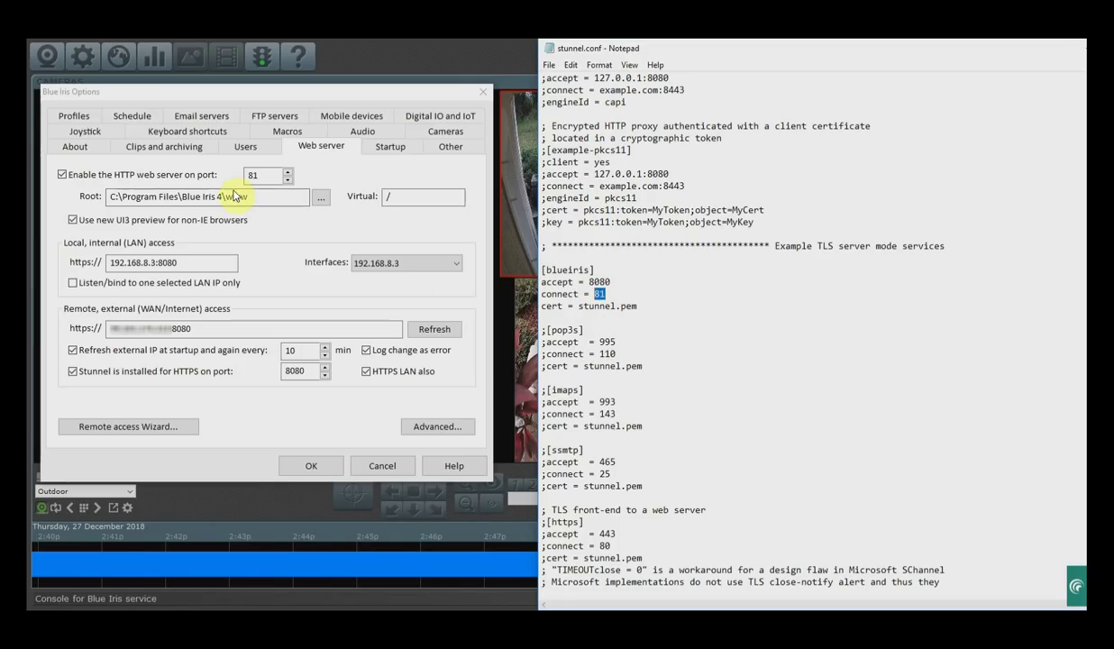
pyautogui.doubleClick(253, 176)
pyautogui.doubleClick(252, 175)
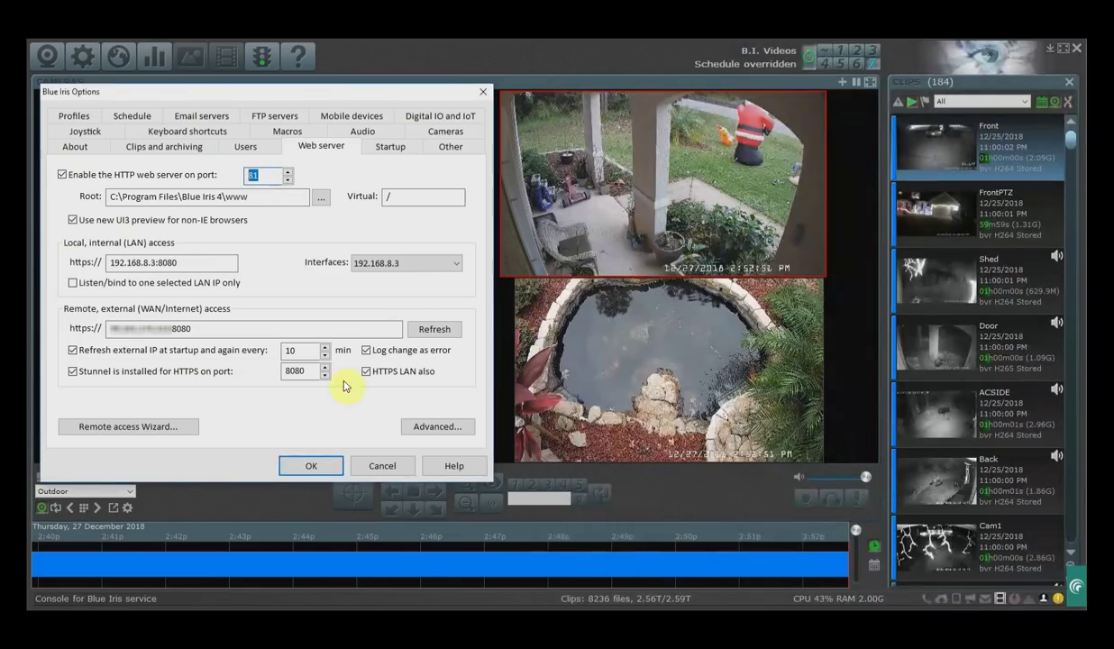
pyautogui.click(635, 498)
pyautogui.doubleClick(598, 294)
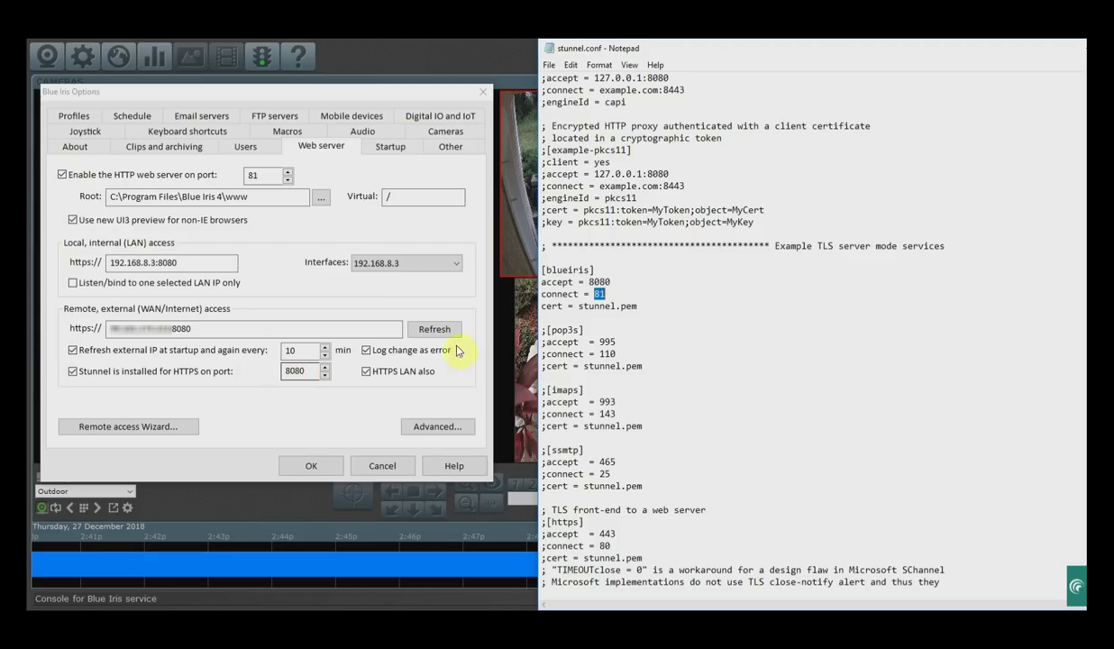
pyautogui.press('Right')
pyautogui.doubleClick(251, 177)
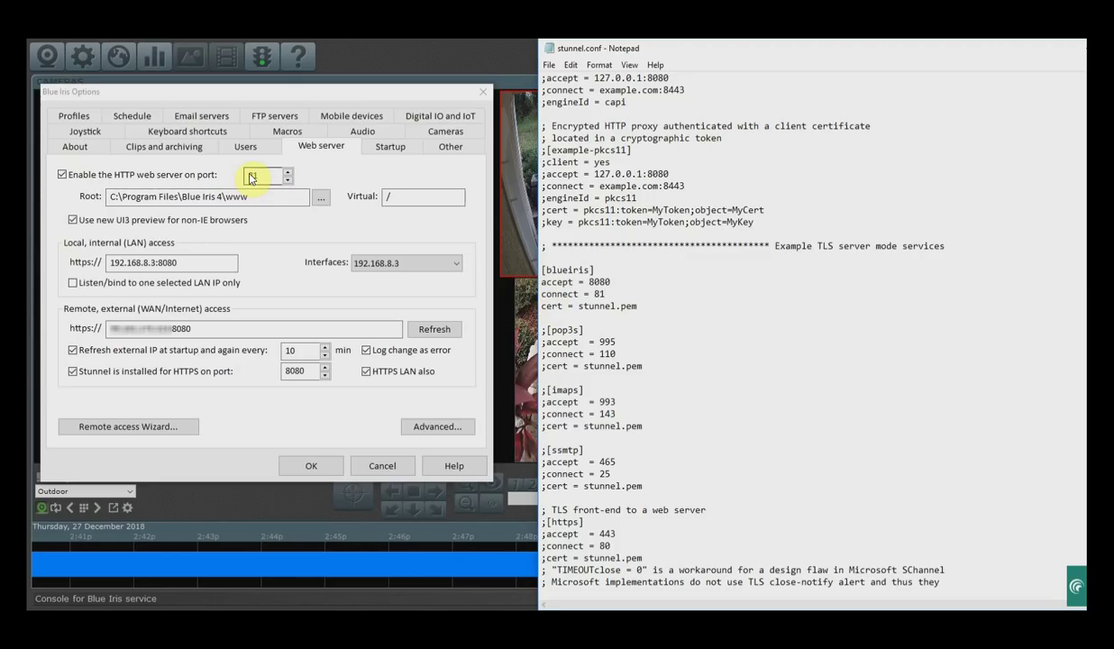
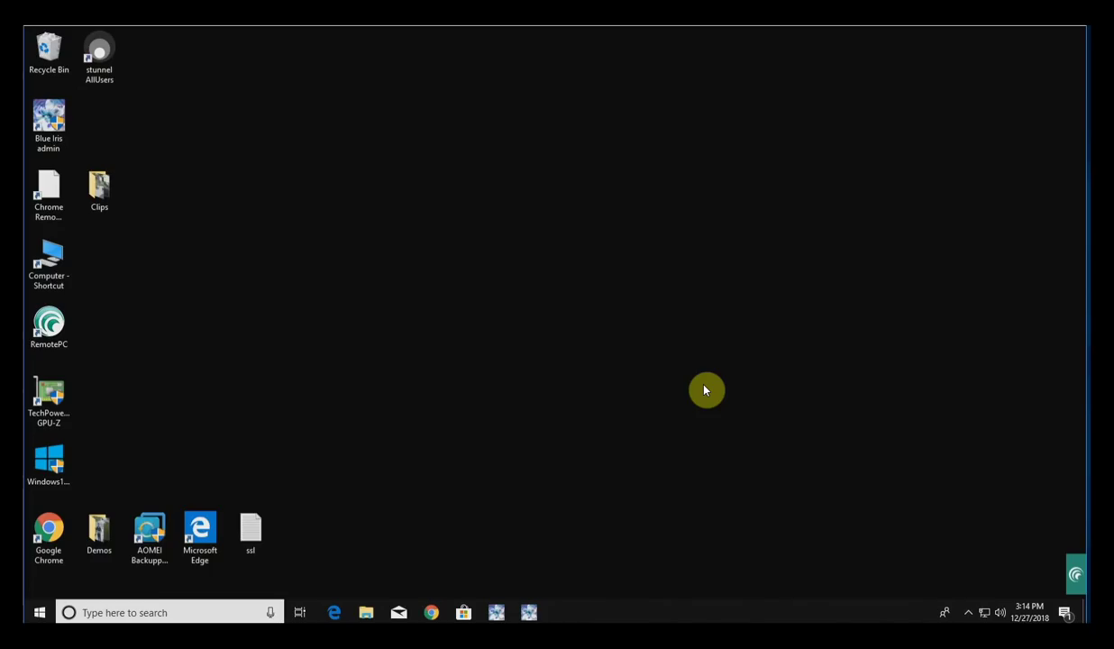
# Step: Install stunnel as a Windows service from the stunnel AllUsers program group
pyautogui.click(39, 613)
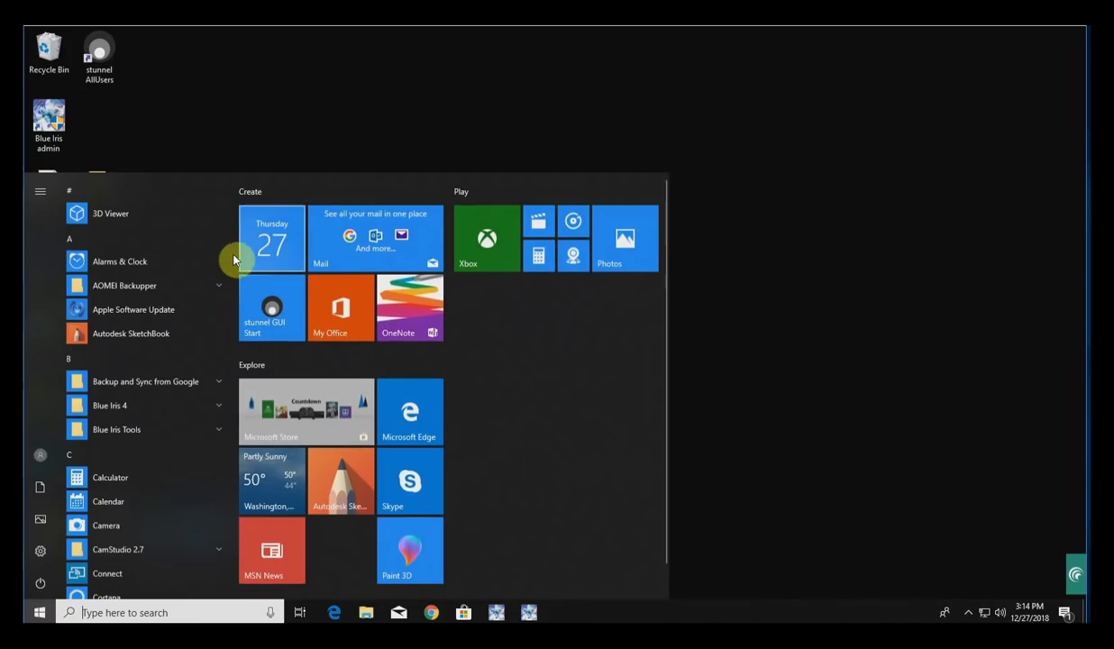
pyautogui.scroll(-10, 226, 423)
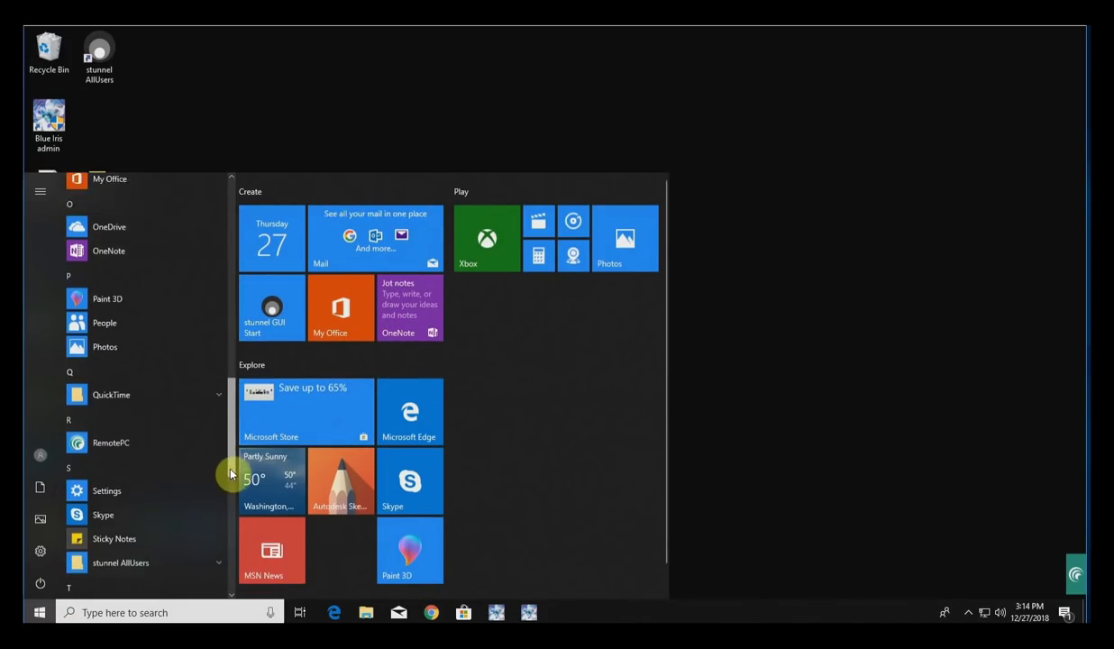
pyautogui.scroll(-5, 231, 506)
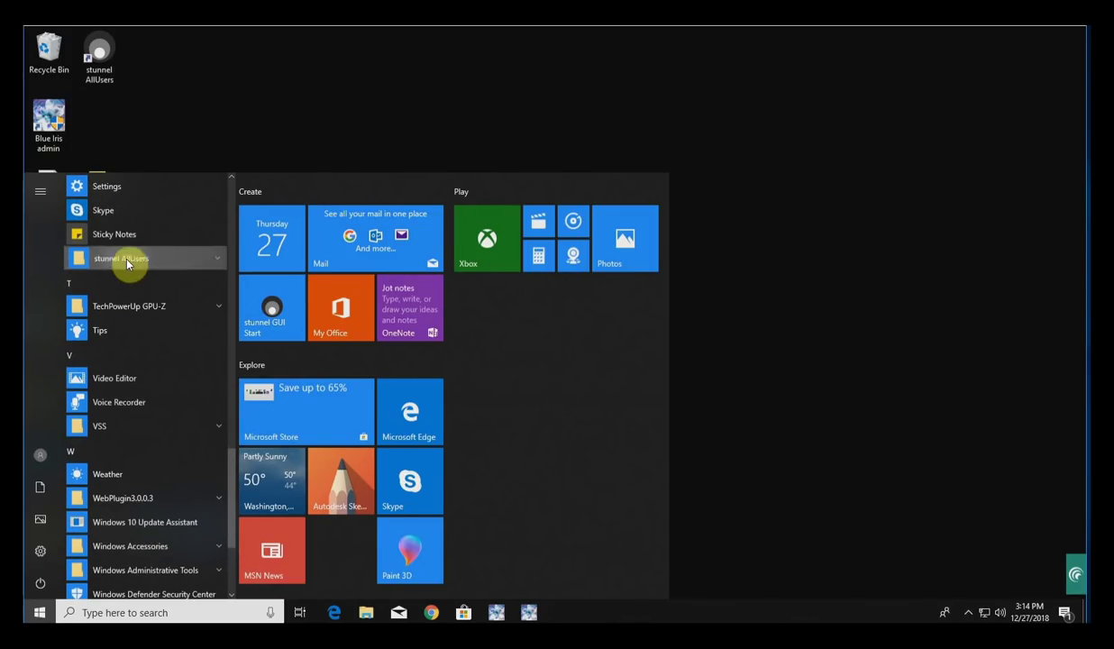
pyautogui.click(122, 257)
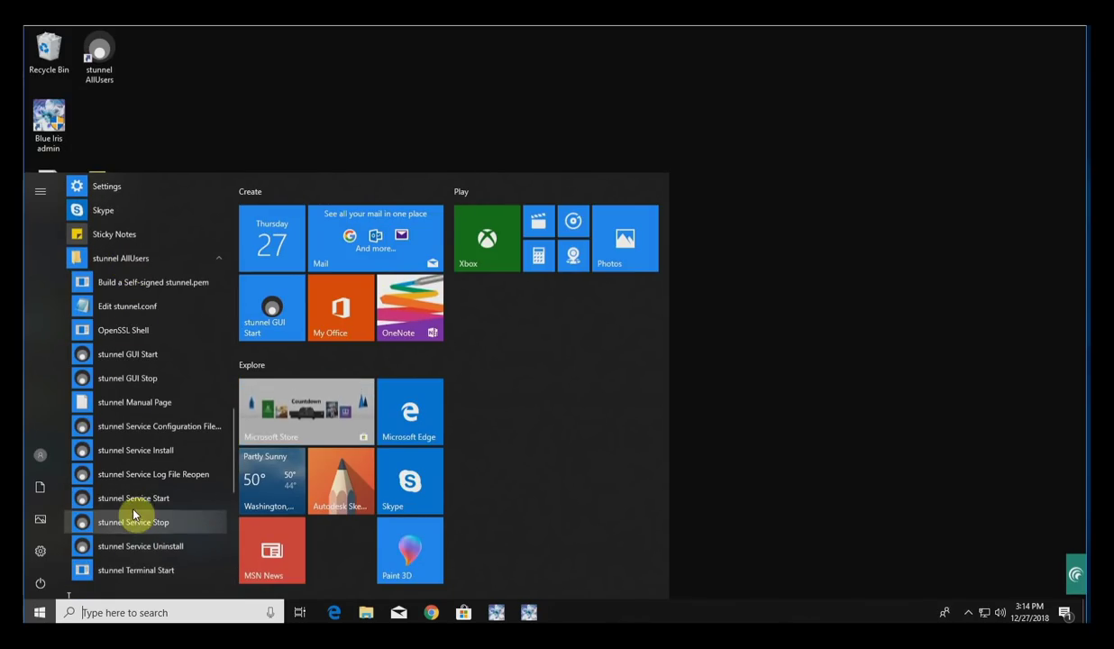
pyautogui.click(124, 454)
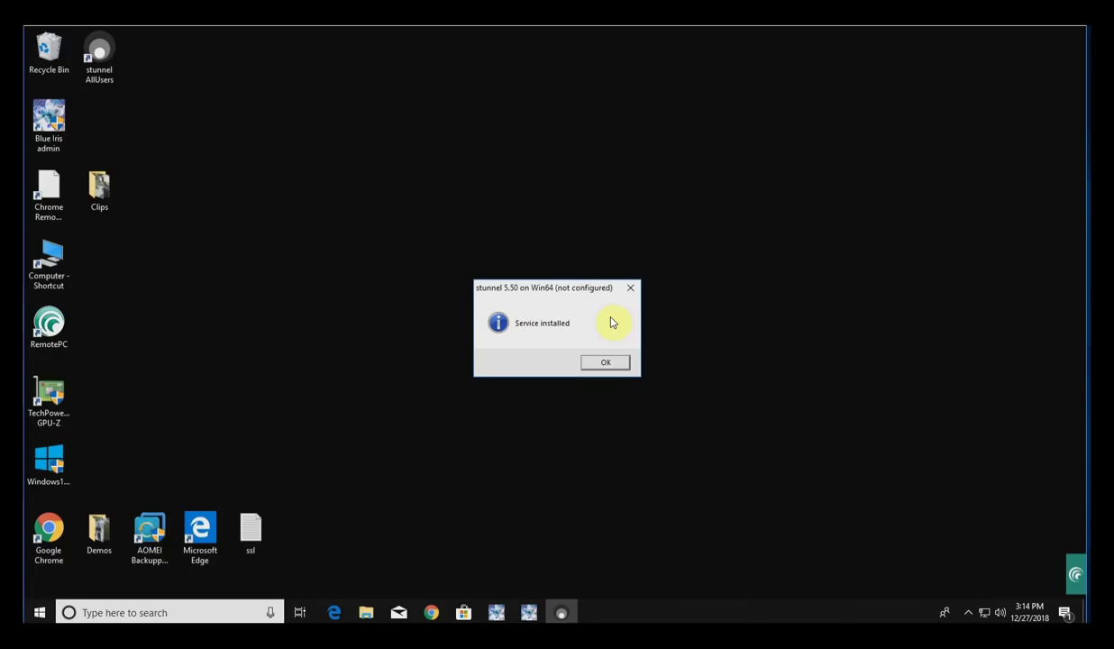
pyautogui.click(606, 364)
# Step: Start the stunnel service from the stunnel AllUsers program group, and open the stunnel AllUsers desktop shortcut
pyautogui.click(39, 614)
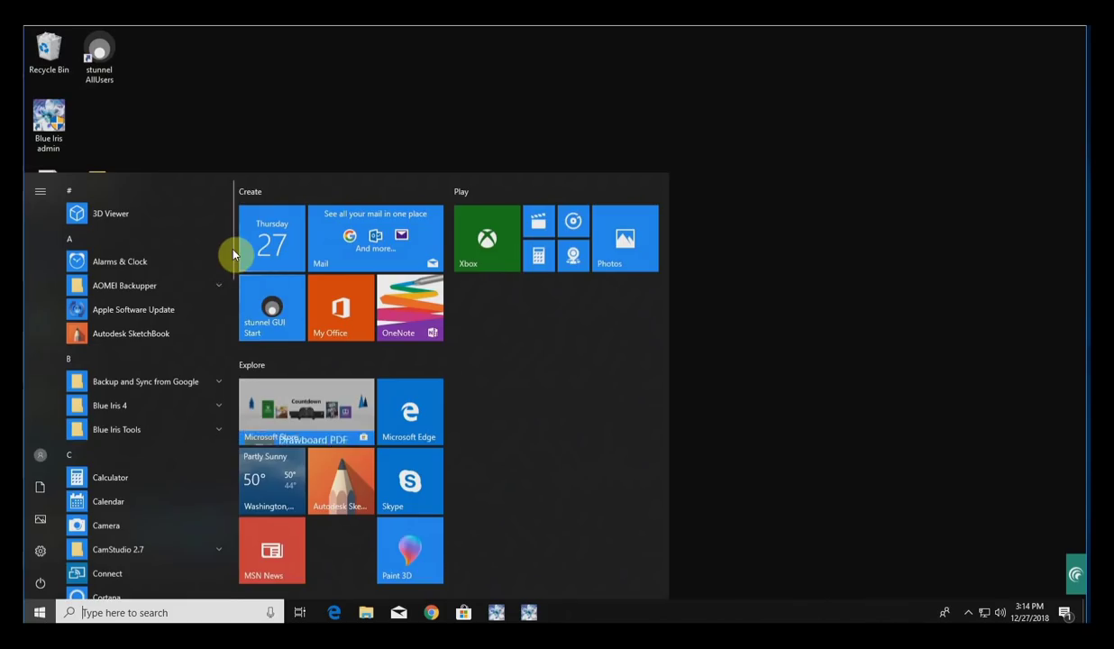
pyautogui.scroll(-10, 221, 450)
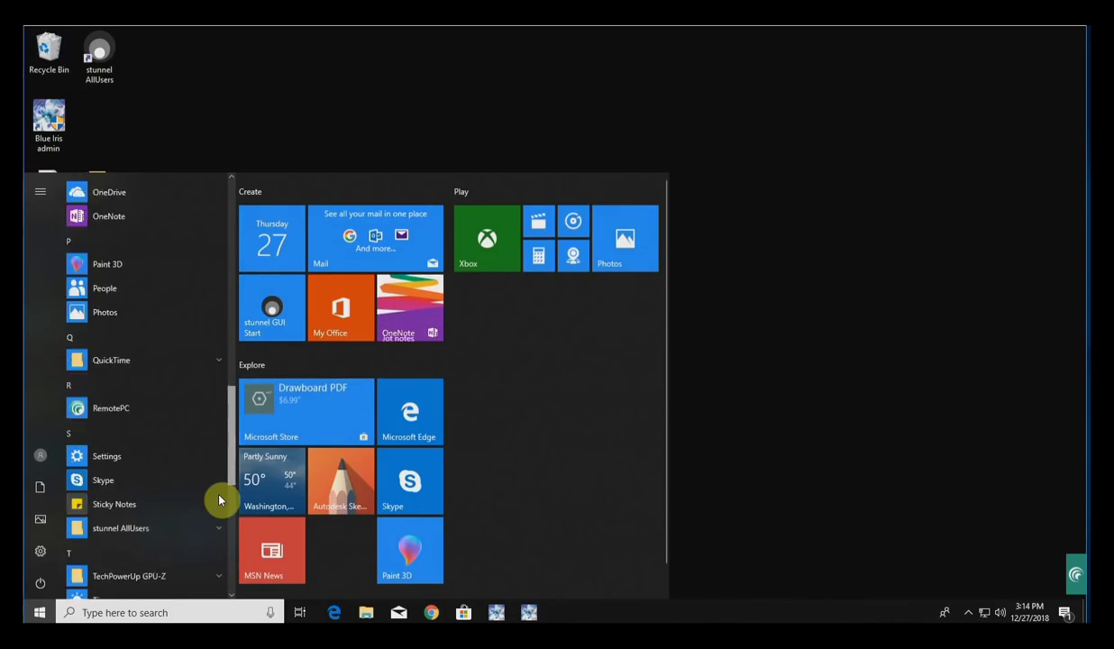
pyautogui.scroll(-3, 219, 500)
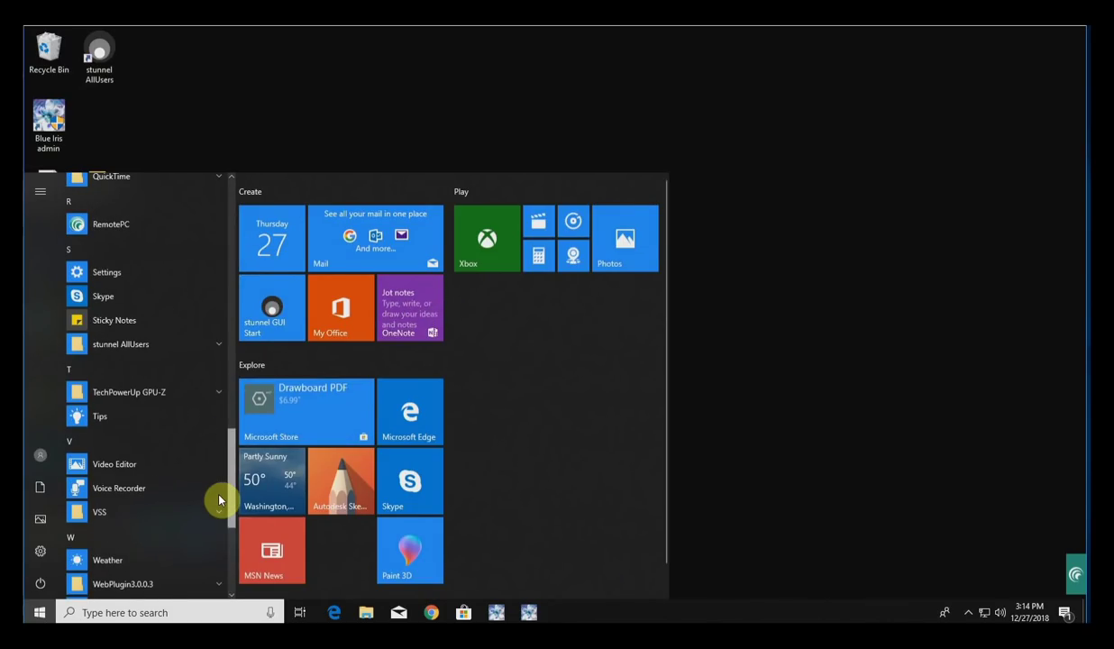
pyautogui.click(140, 346)
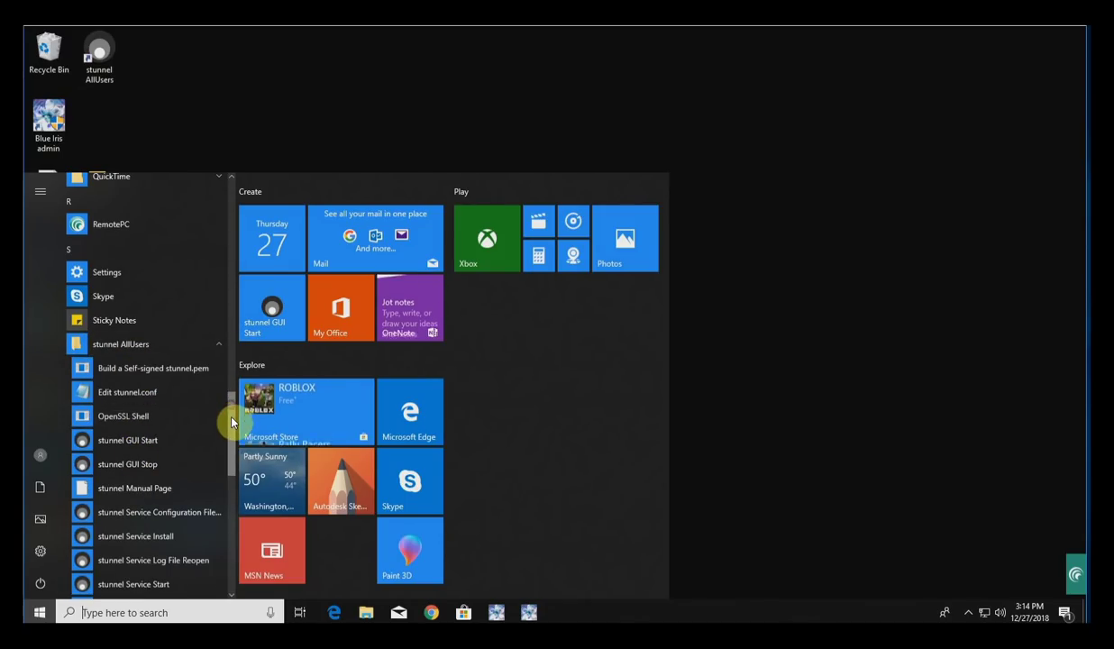
pyautogui.scroll(-5, 232, 422)
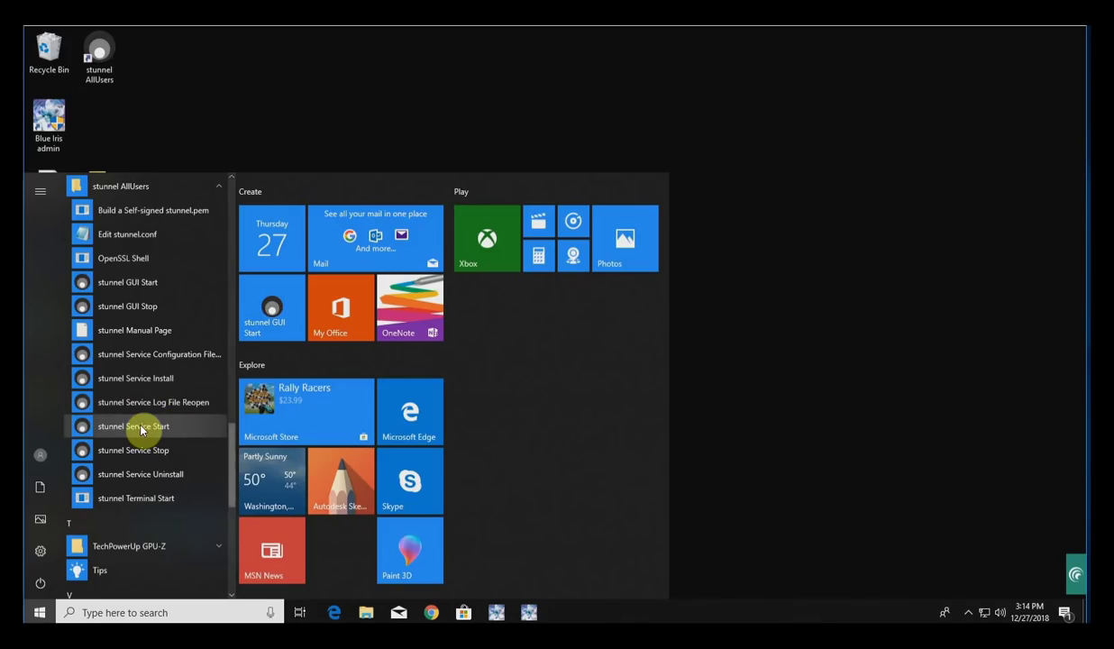
pyautogui.click(140, 427)
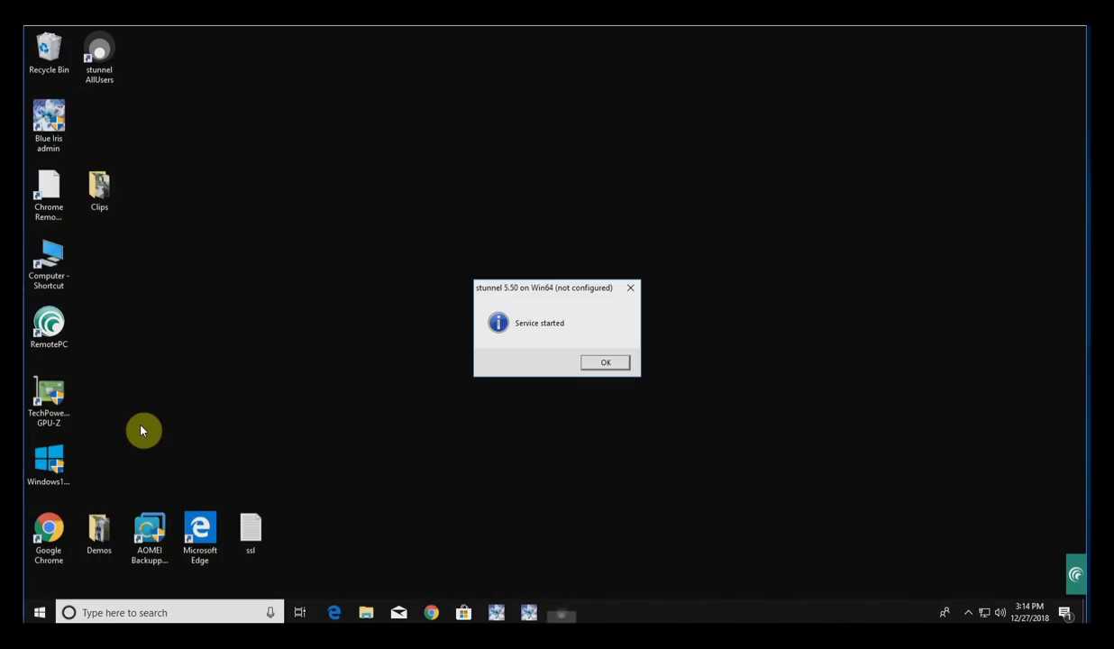
pyautogui.click(606, 371)
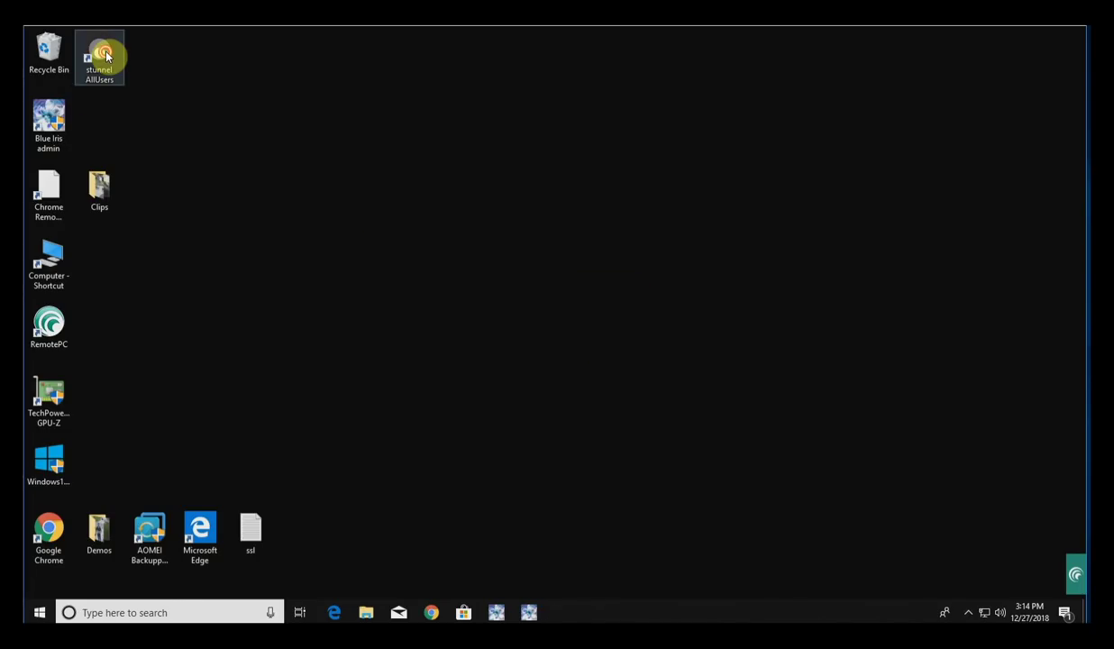
pyautogui.doubleClick(102, 54)
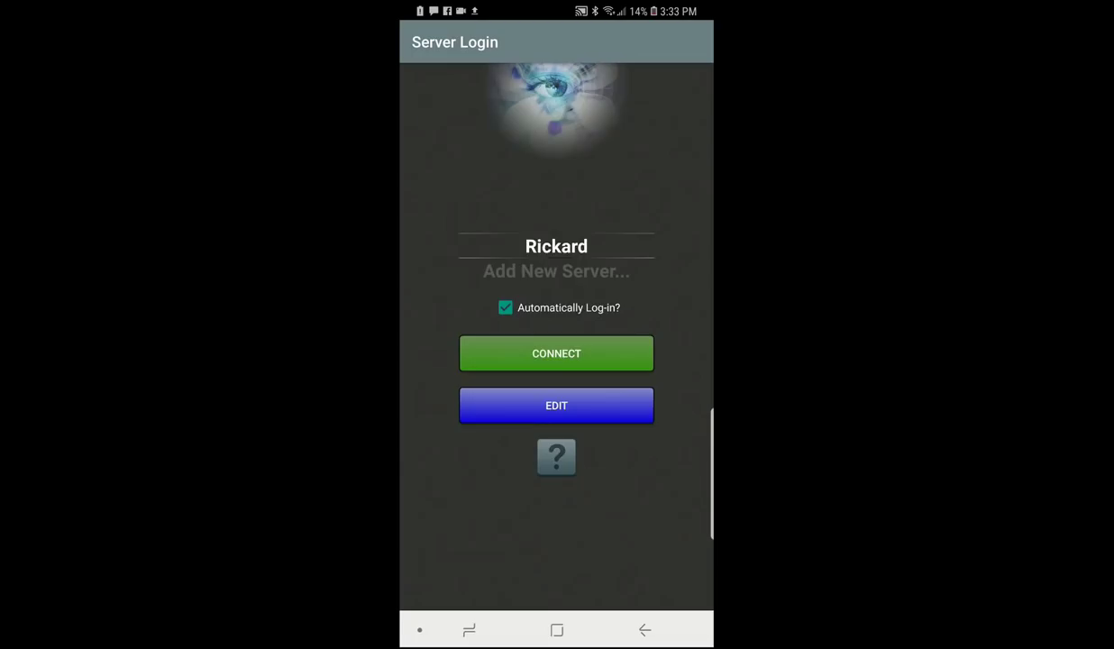
pyautogui.click(556, 405)
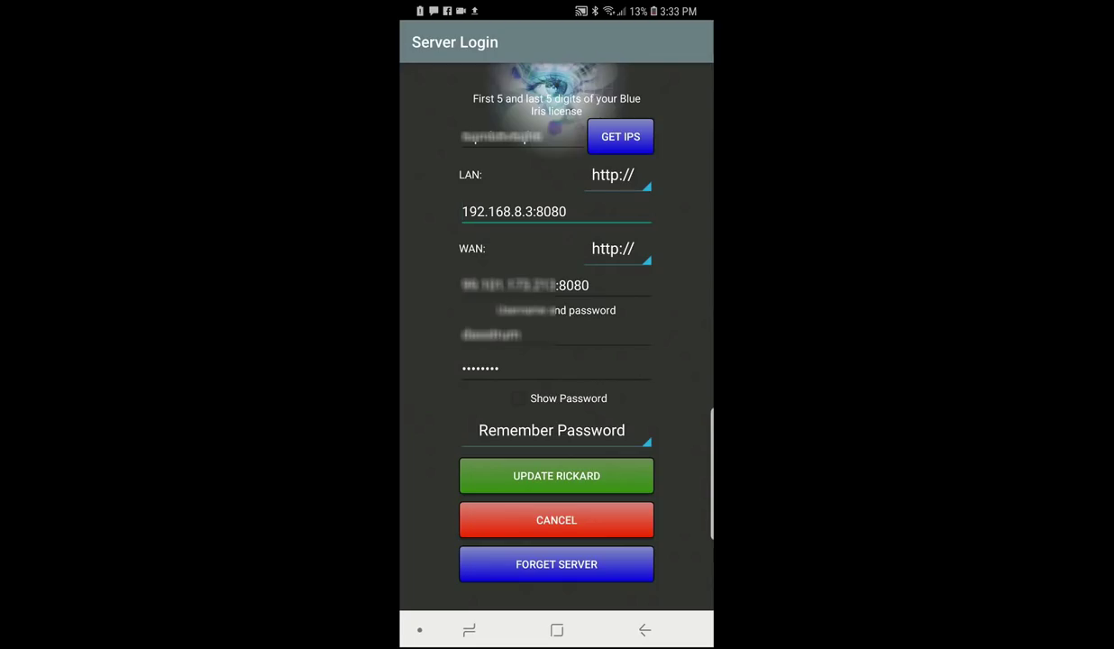
pyautogui.click(617, 175)
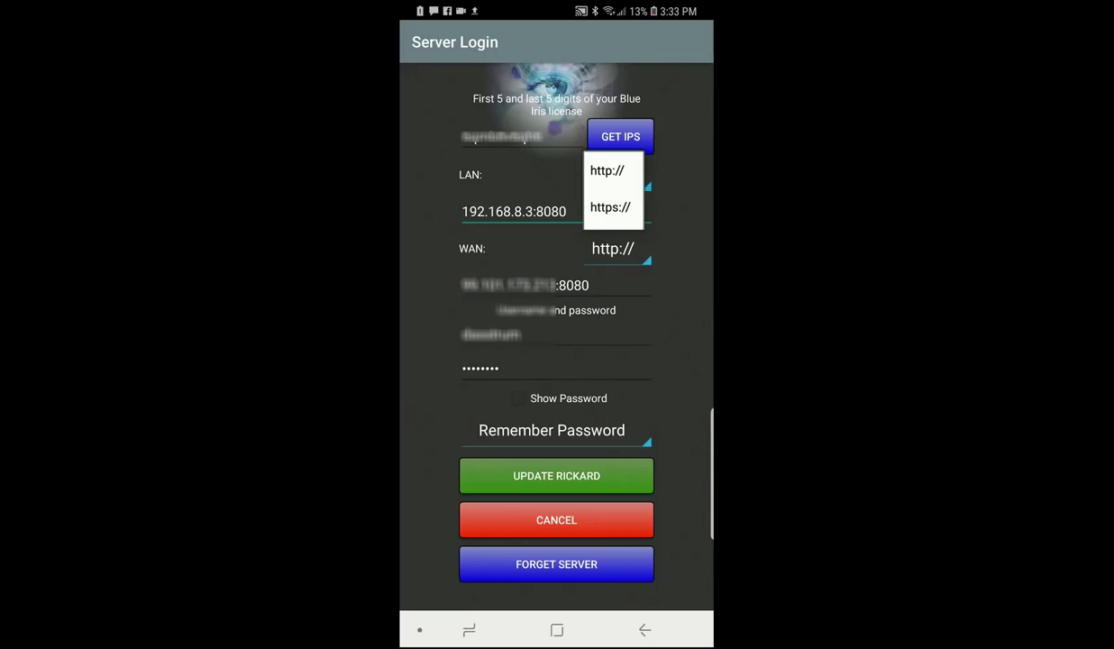
pyautogui.click(610, 207)
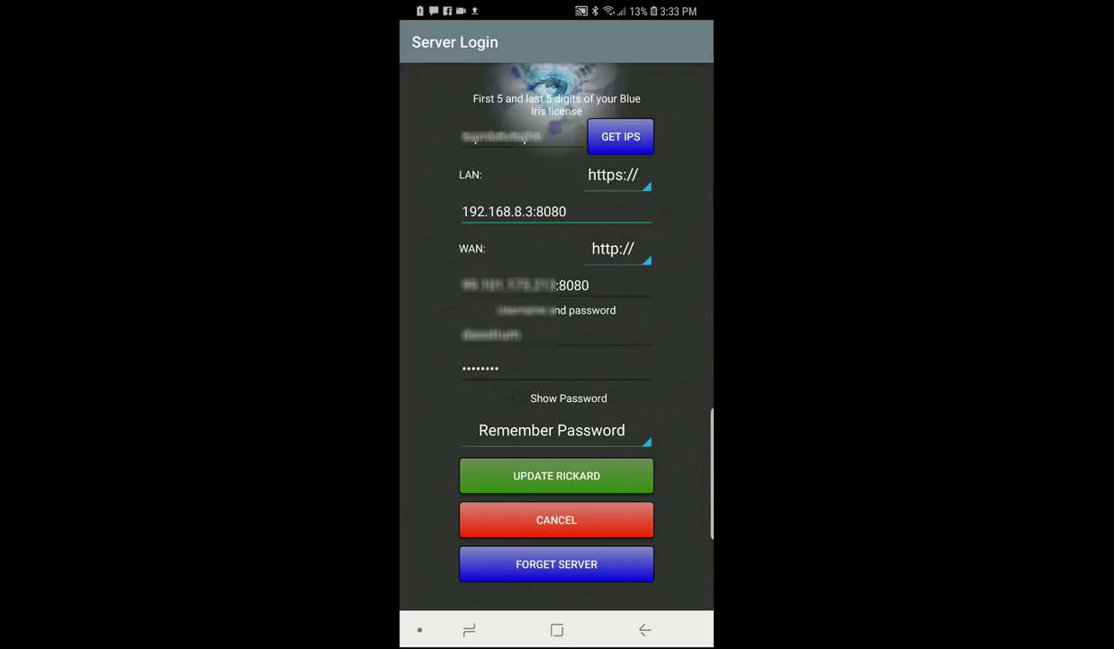
pyautogui.click(613, 249)
pyautogui.click(610, 281)
pyautogui.click(556, 476)
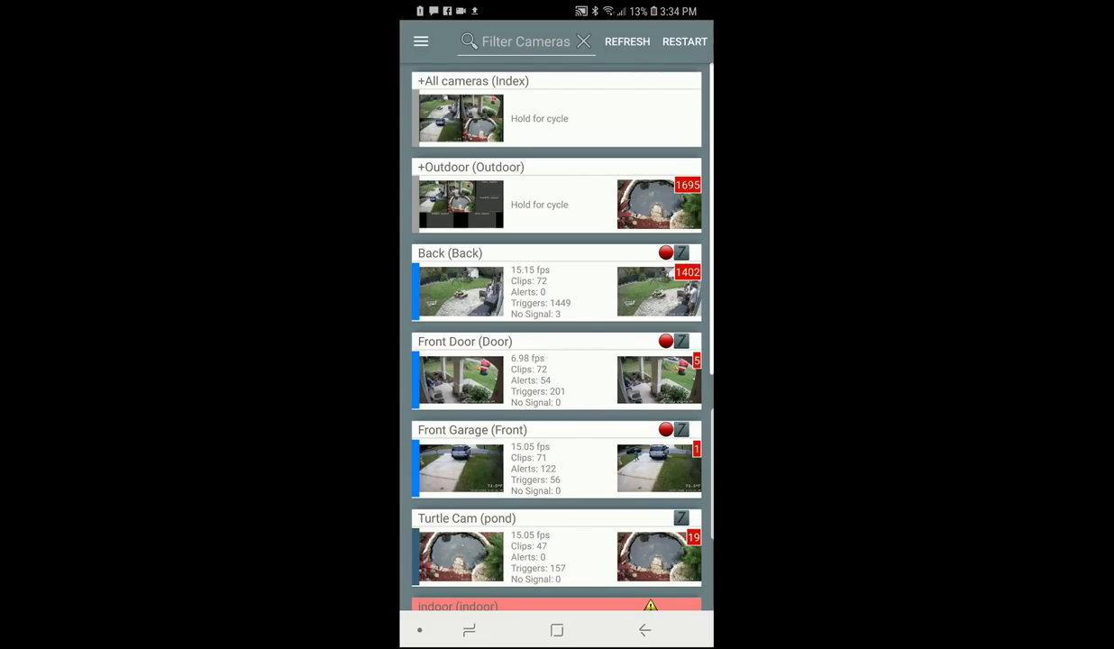
pyautogui.click(420, 40)
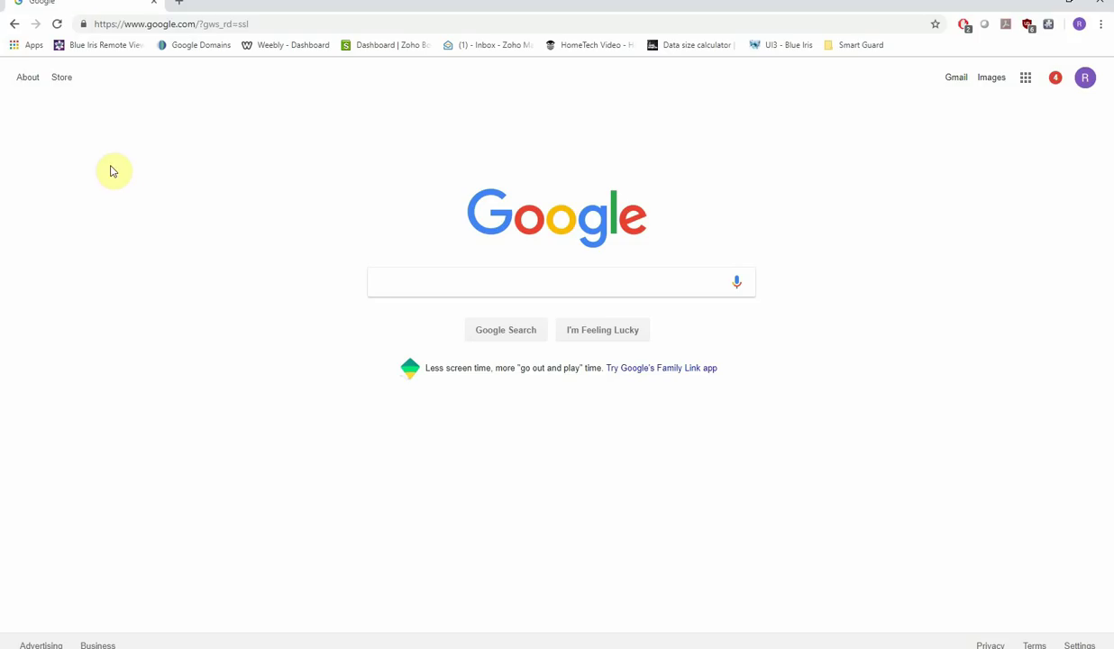
# Step: Switch to Chrome, load 192.168.8.3:8080 and highlight the error code on the page
pyautogui.click(297, 23)
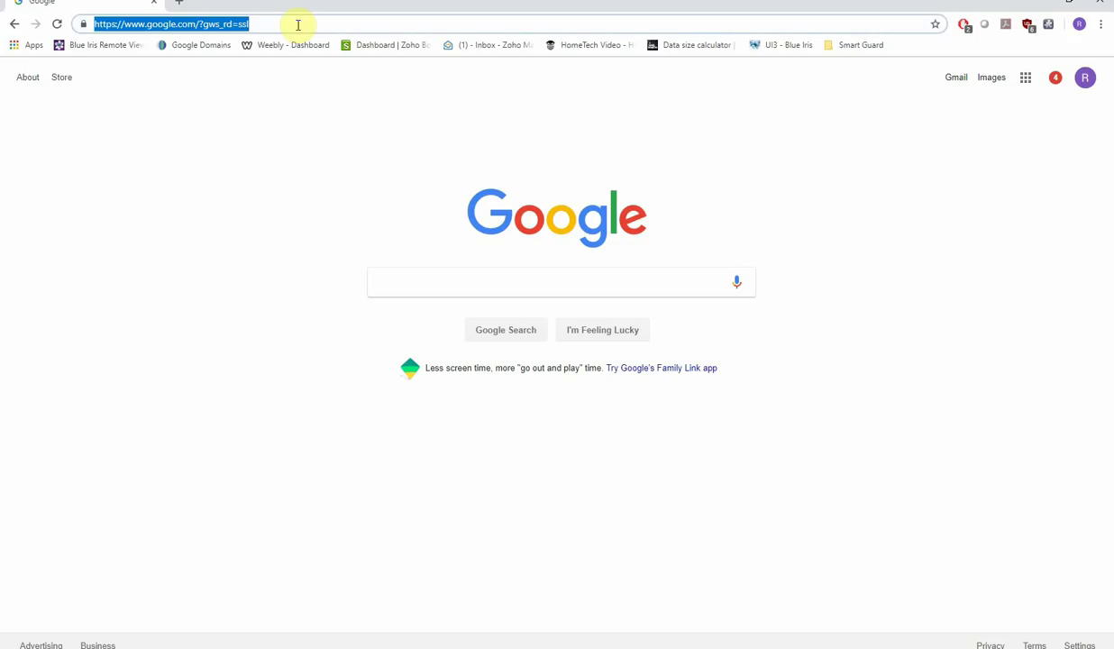
pyautogui.write('192.')
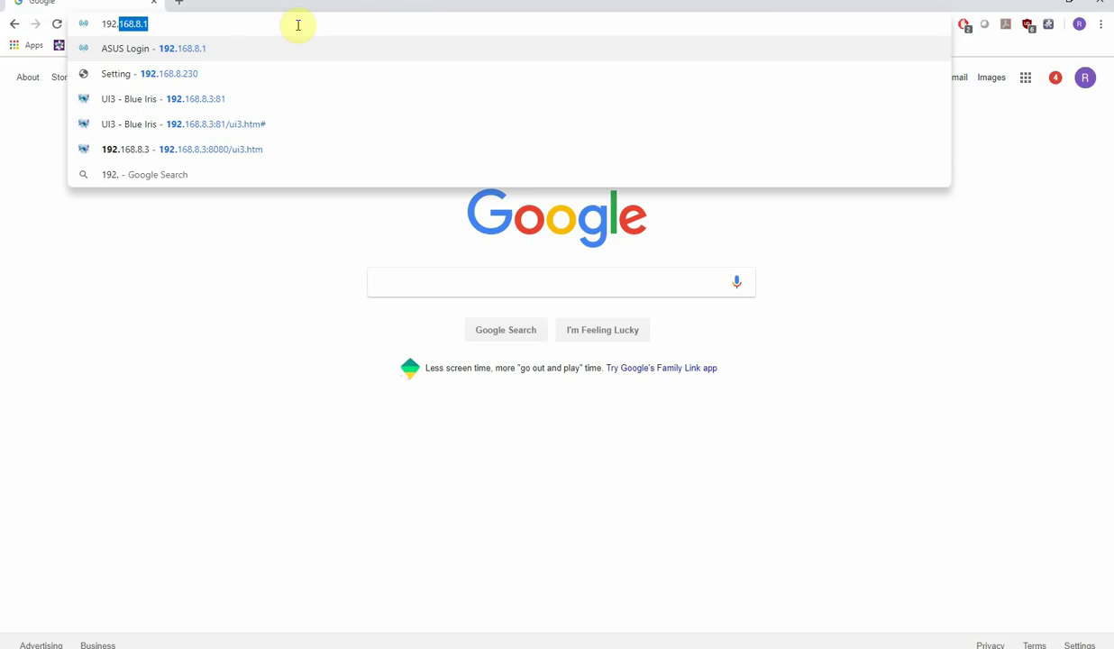
pyautogui.write('168.8.3')
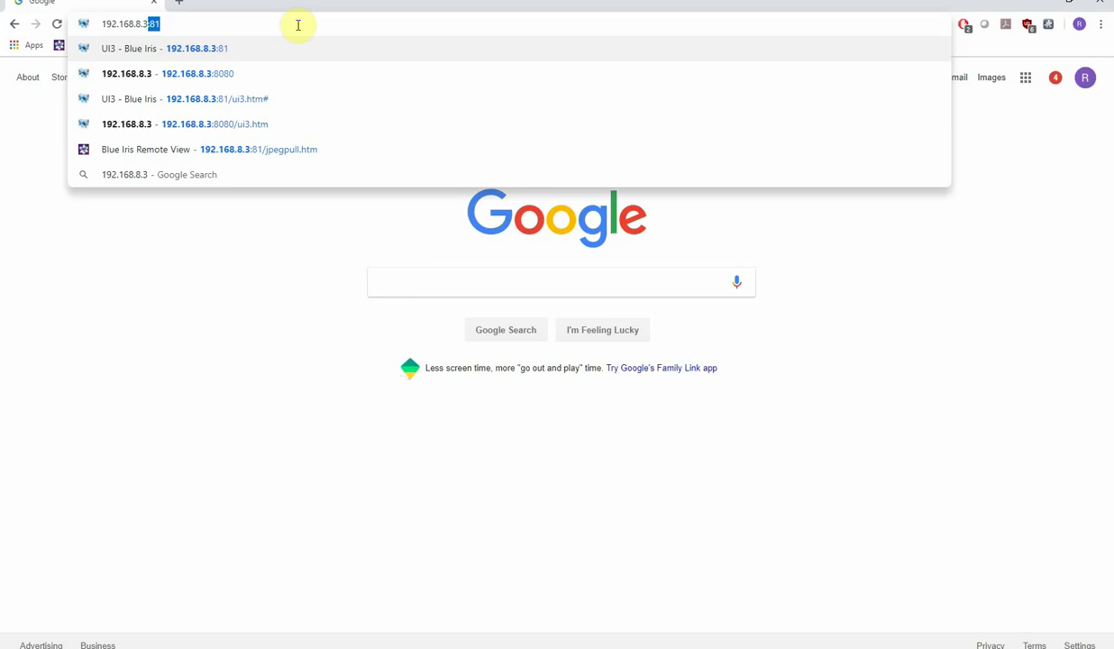
pyautogui.write(':')
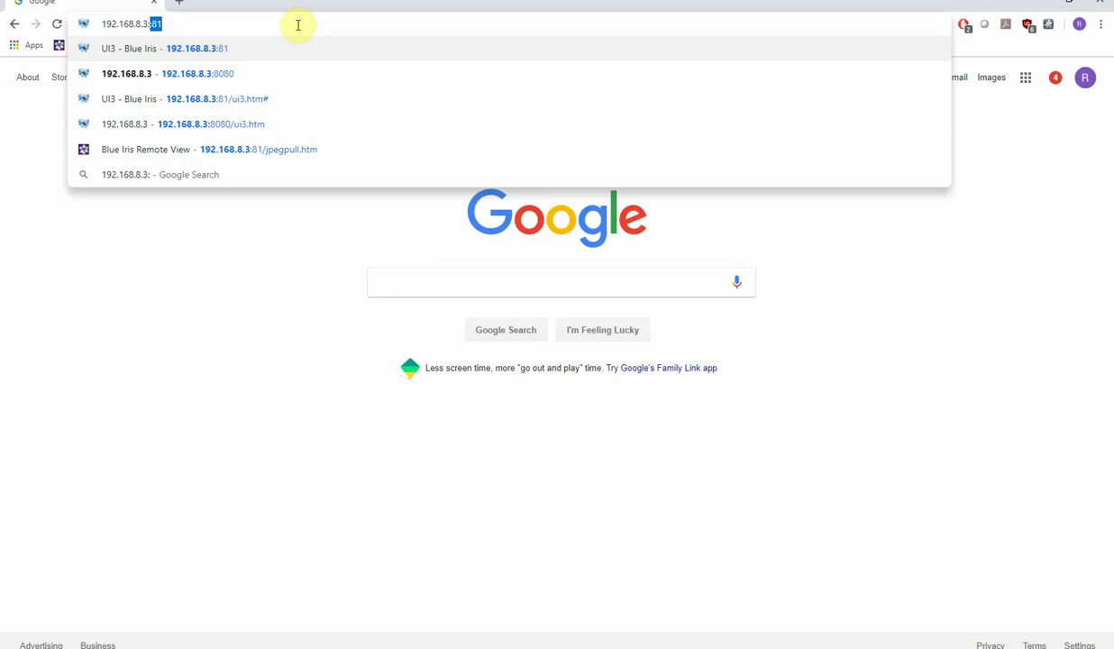
pyautogui.write('8080')
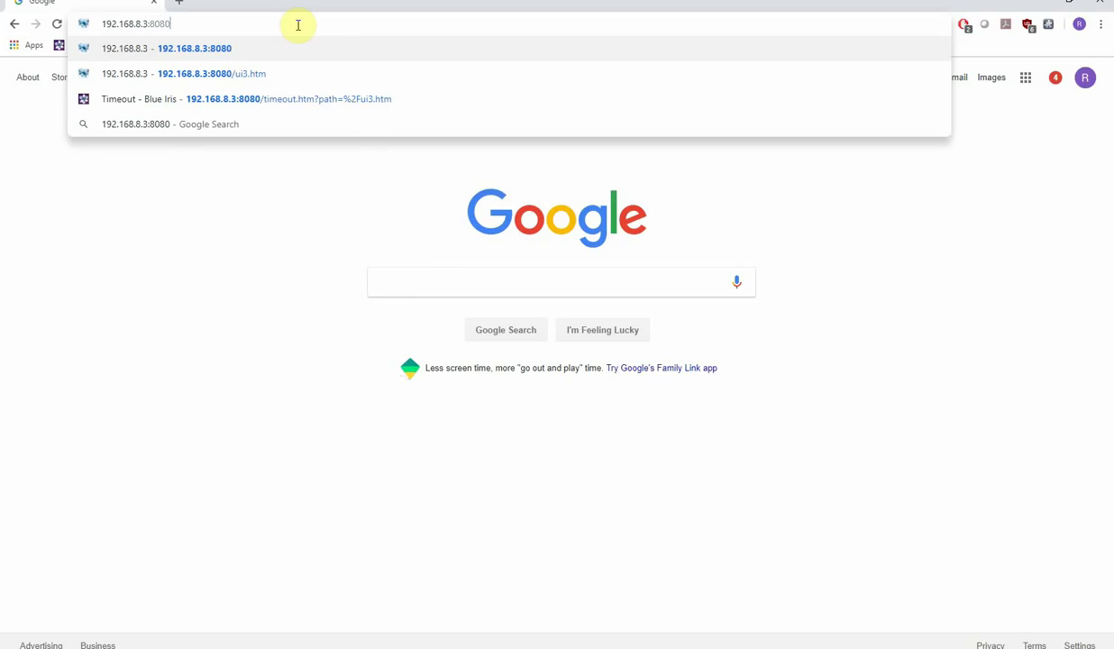
pyautogui.press('Return')
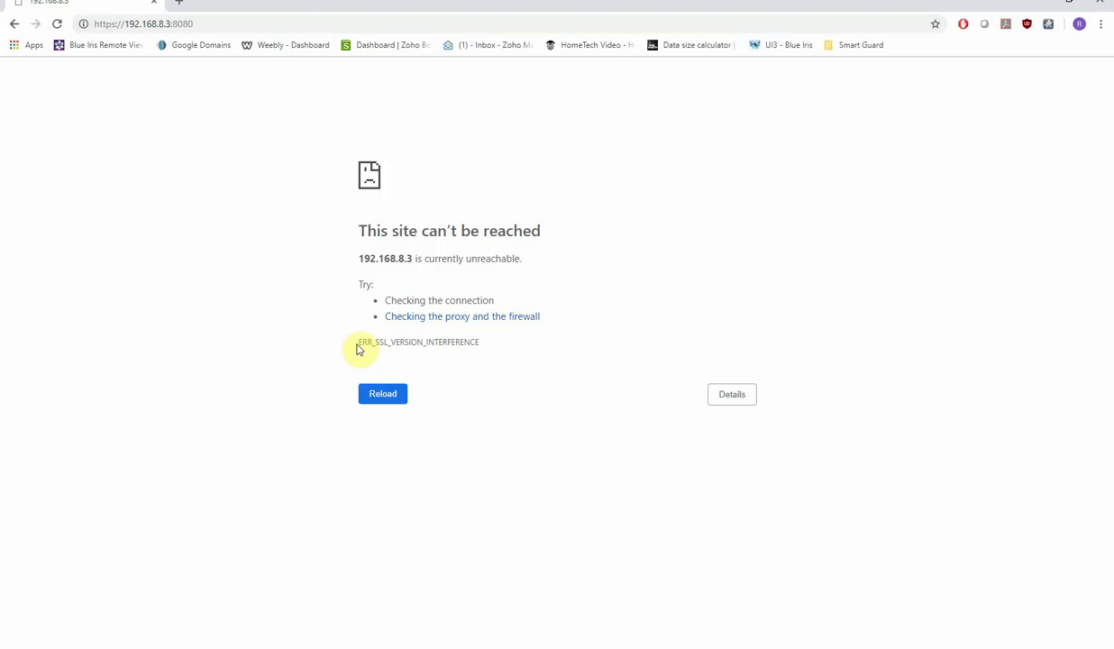
pyautogui.moveTo(363, 342); pyautogui.dragTo(510, 345)
pyautogui.click(510, 345)
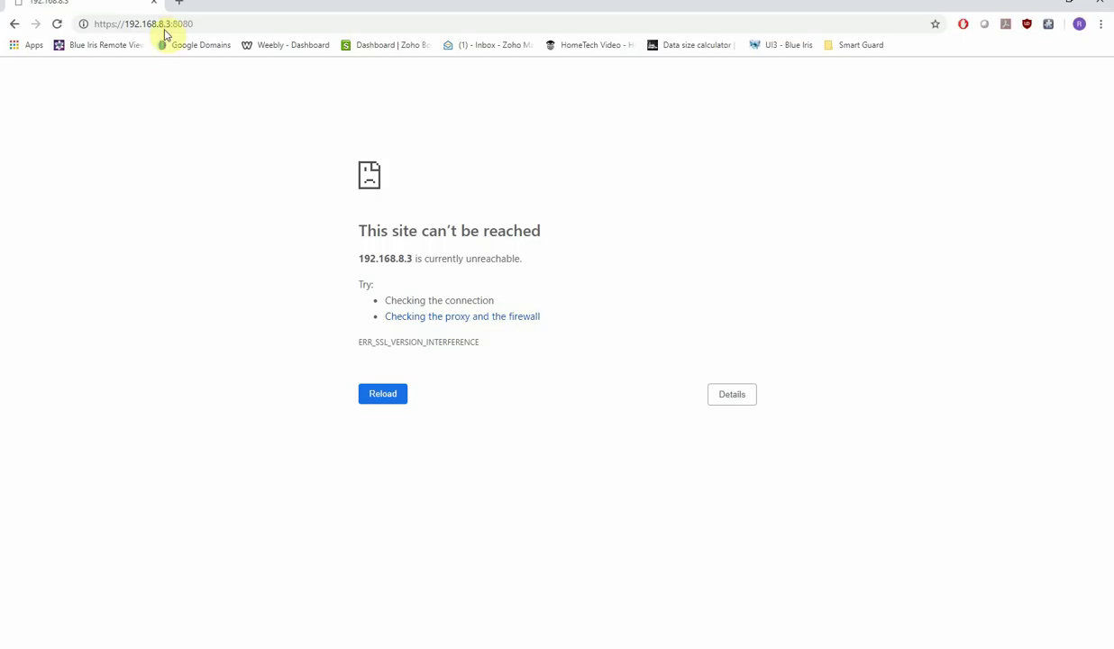
# Step: Open the chrome://flags experiments page in a new tab
pyautogui.click(183, 8)
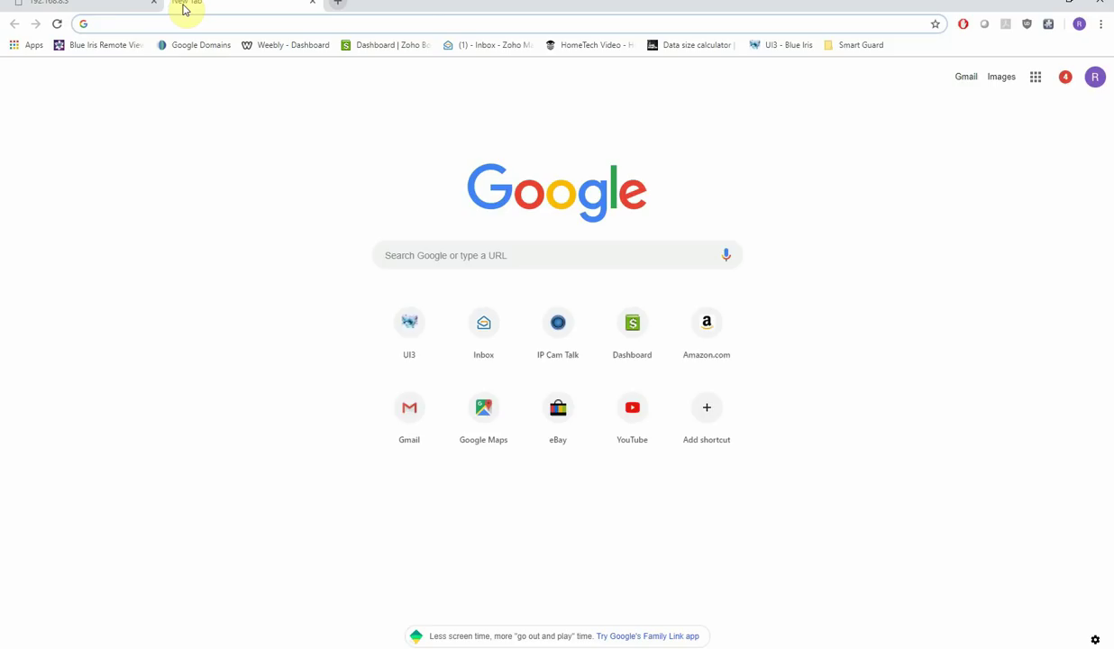
pyautogui.write('chrome')
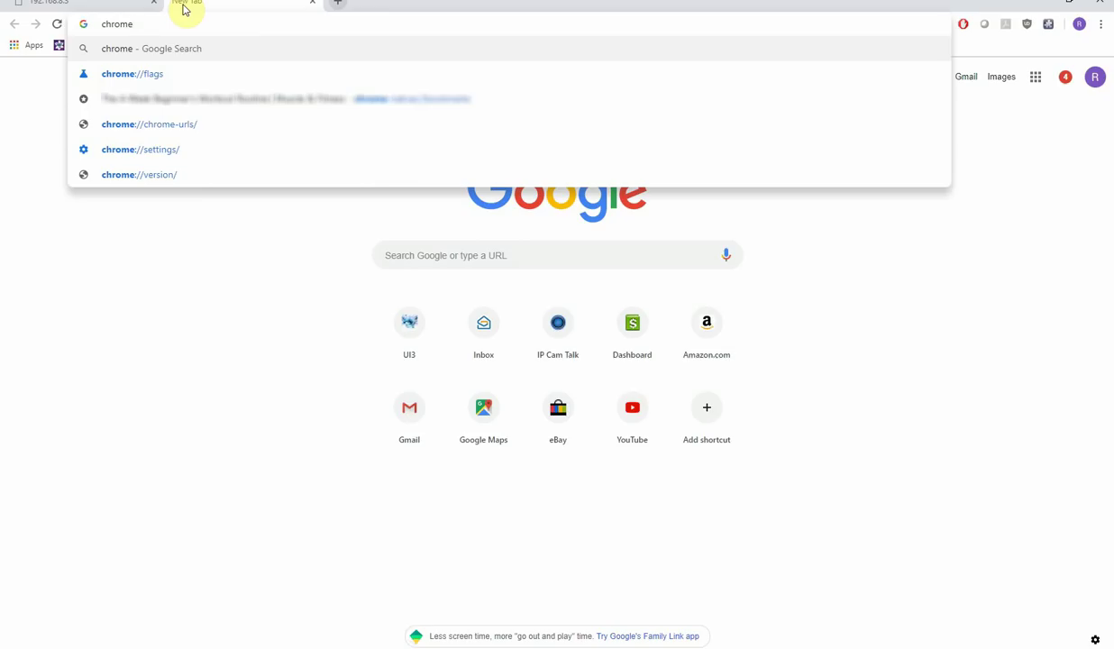
pyautogui.write(':/')
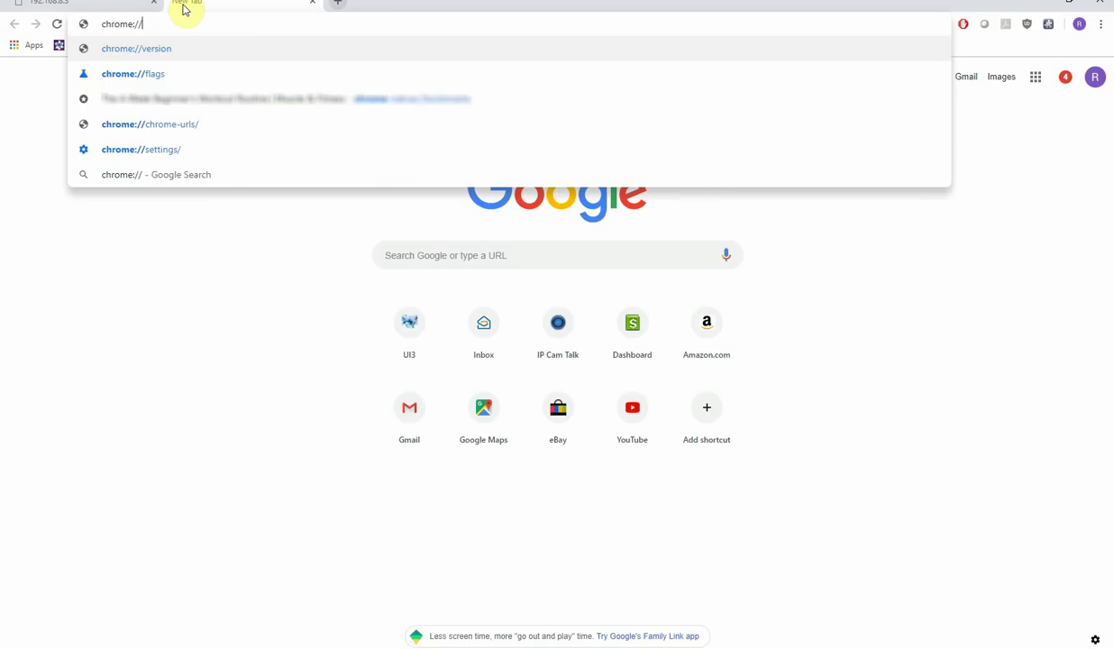
pyautogui.write('/flags/')
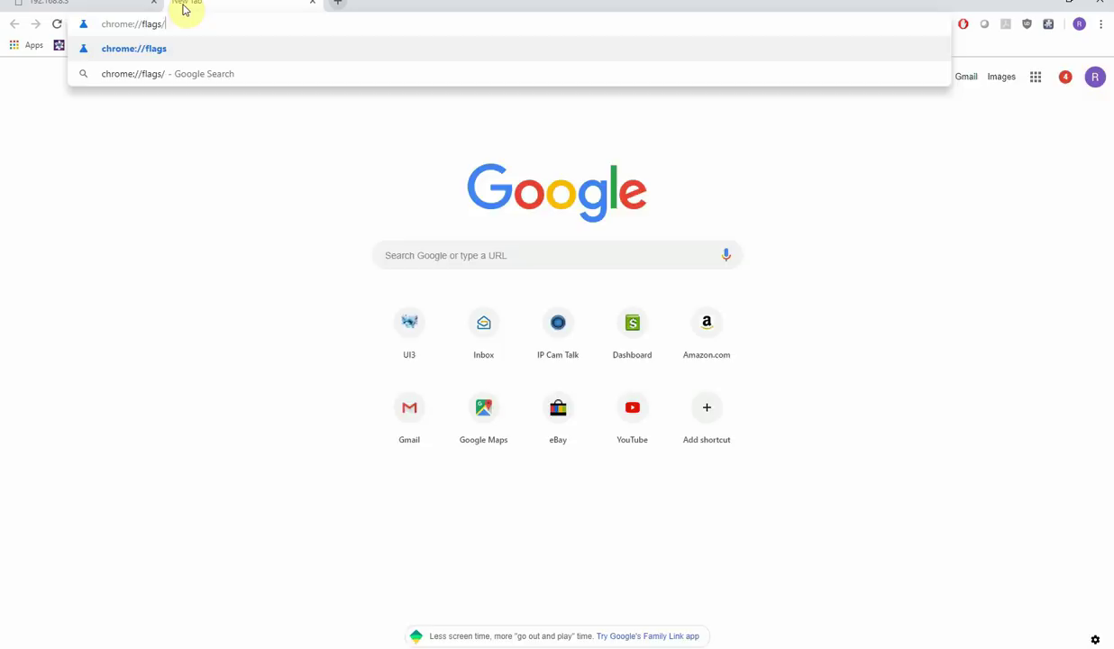
pyautogui.press('Return')
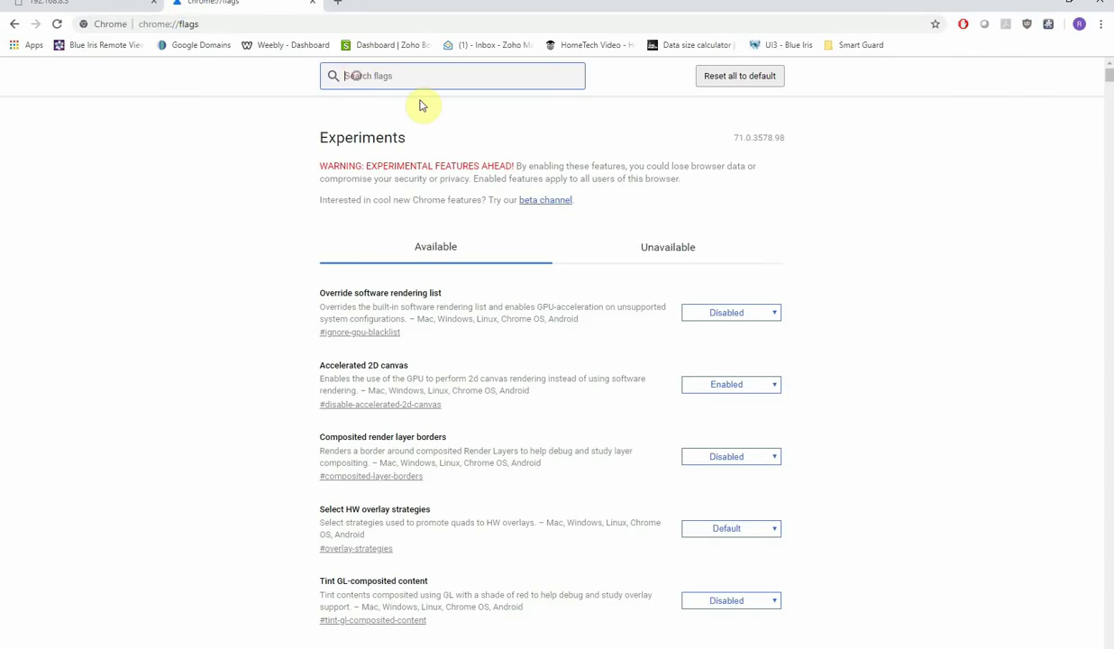
# Step: Find the TLS 1.3 flag by searching for "tls", set it to Disabled and relaunch the browser, closing the flags page
pyautogui.write('tls')
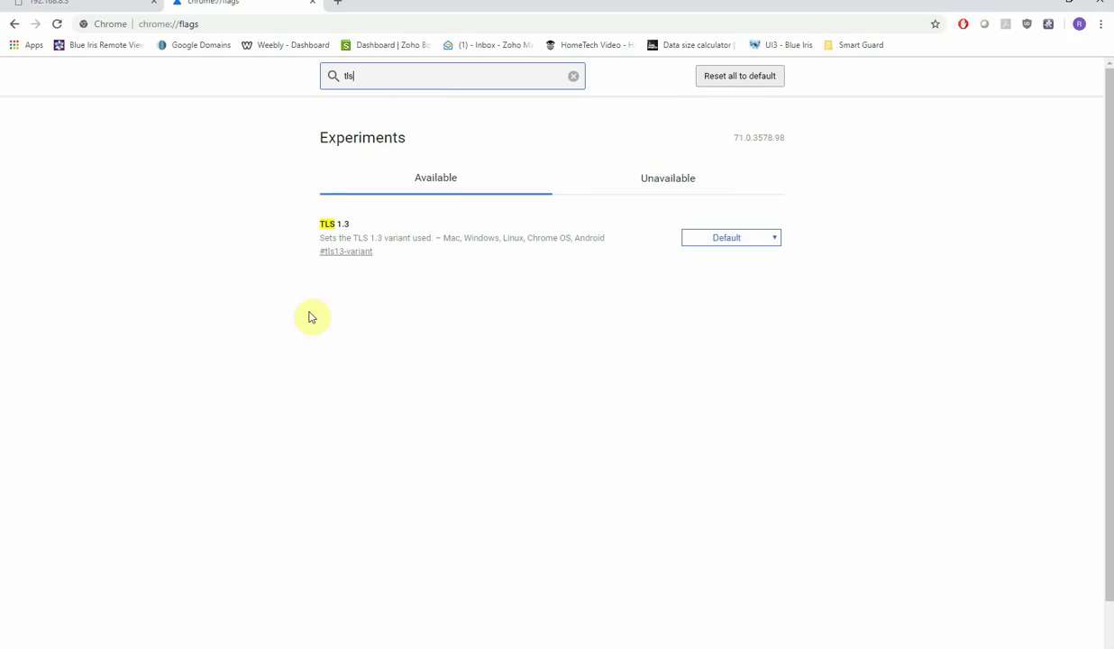
pyautogui.click(741, 239)
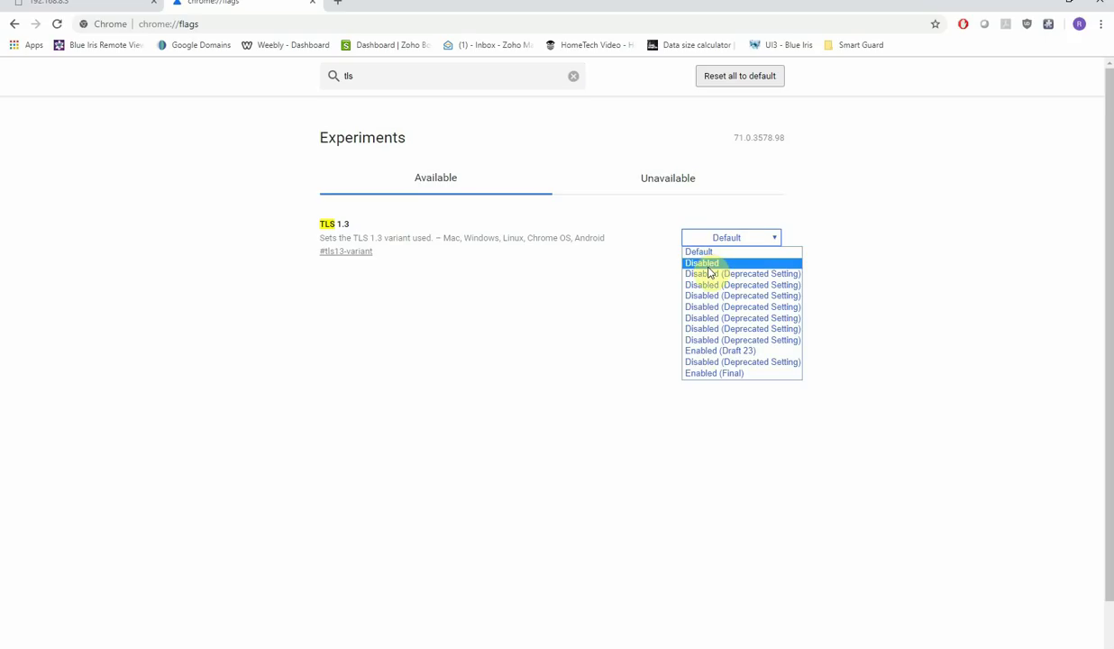
pyautogui.click(707, 263)
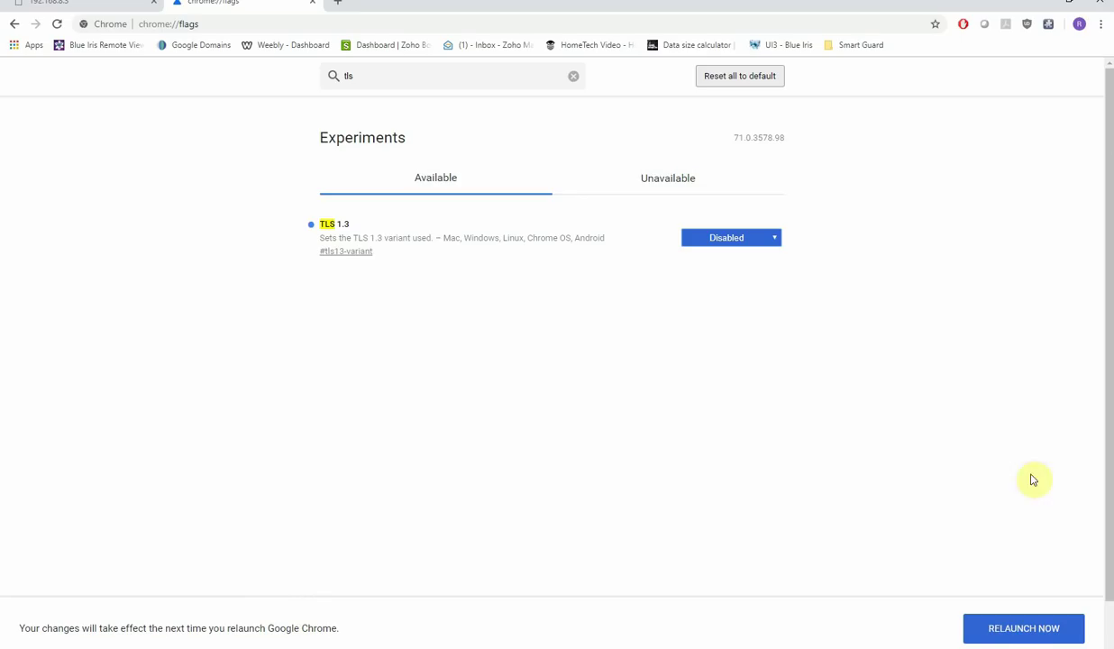
pyautogui.click(1026, 629)
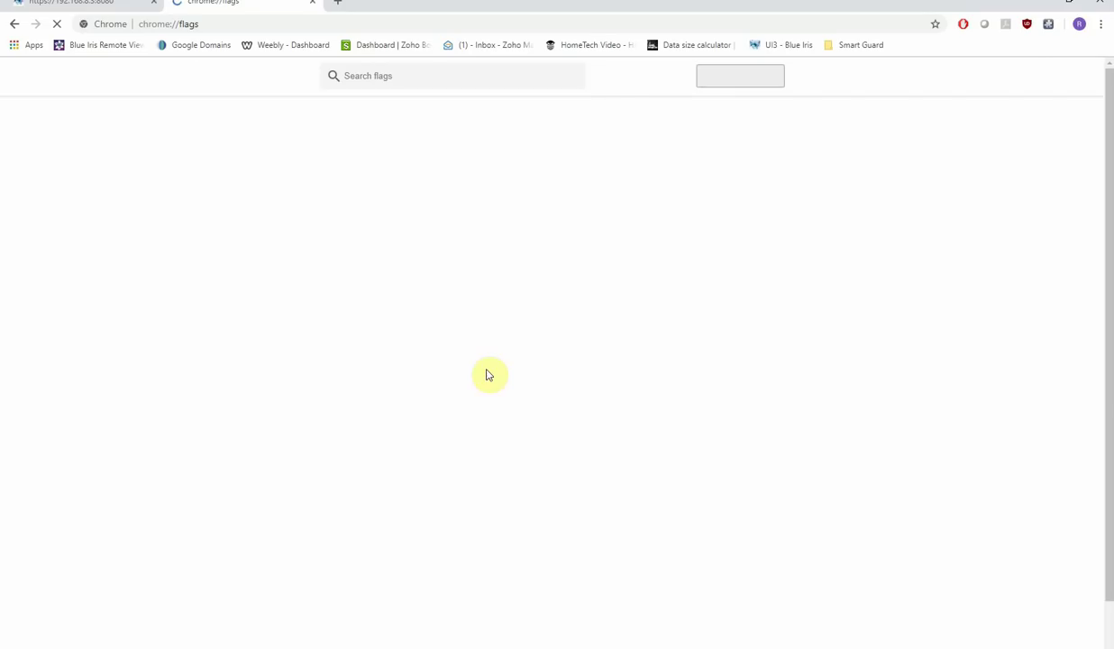
pyautogui.click(312, 4)
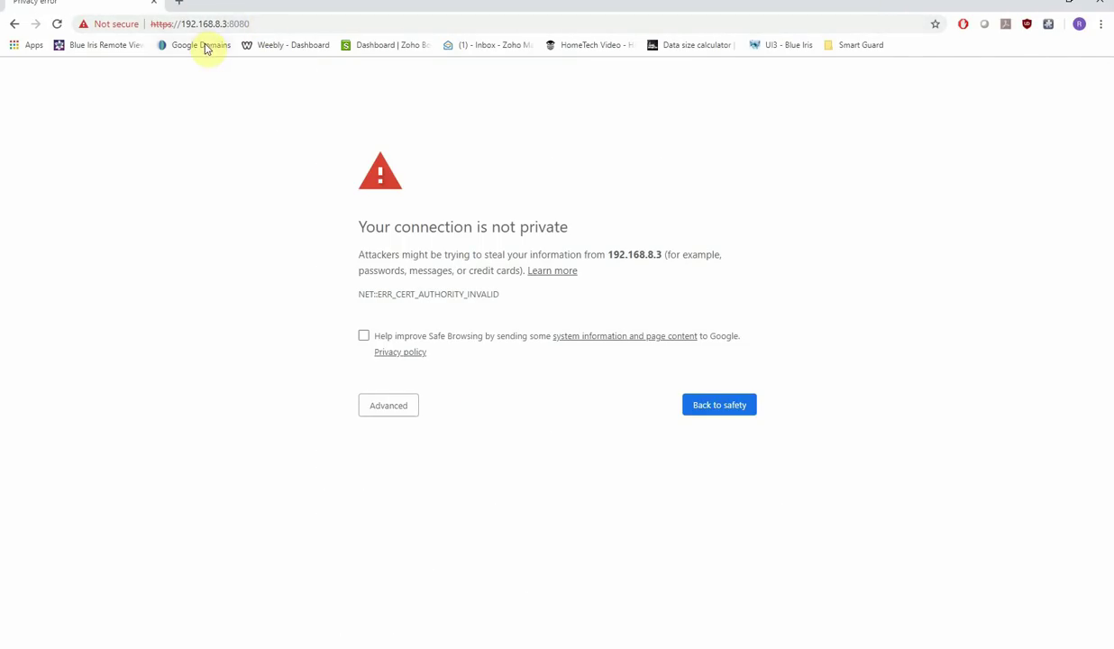
# Step: Replace the open page with a fresh tab and load 192.168.8.3:8080 in it
pyautogui.click(179, 3)
pyautogui.click(154, 2)
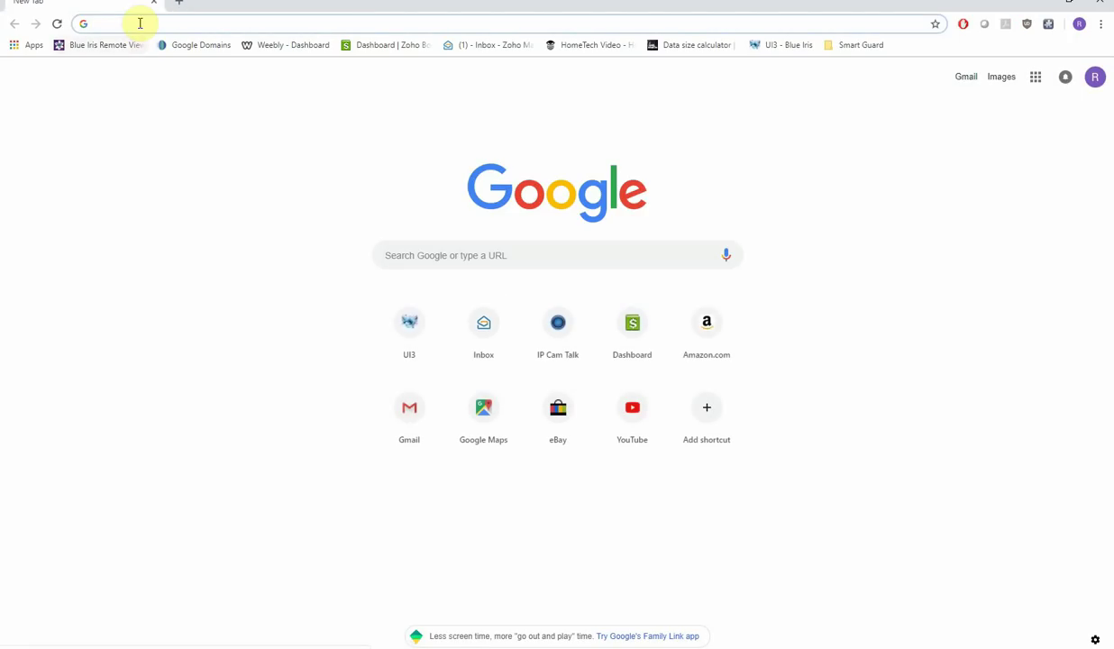
pyautogui.write('192.168')
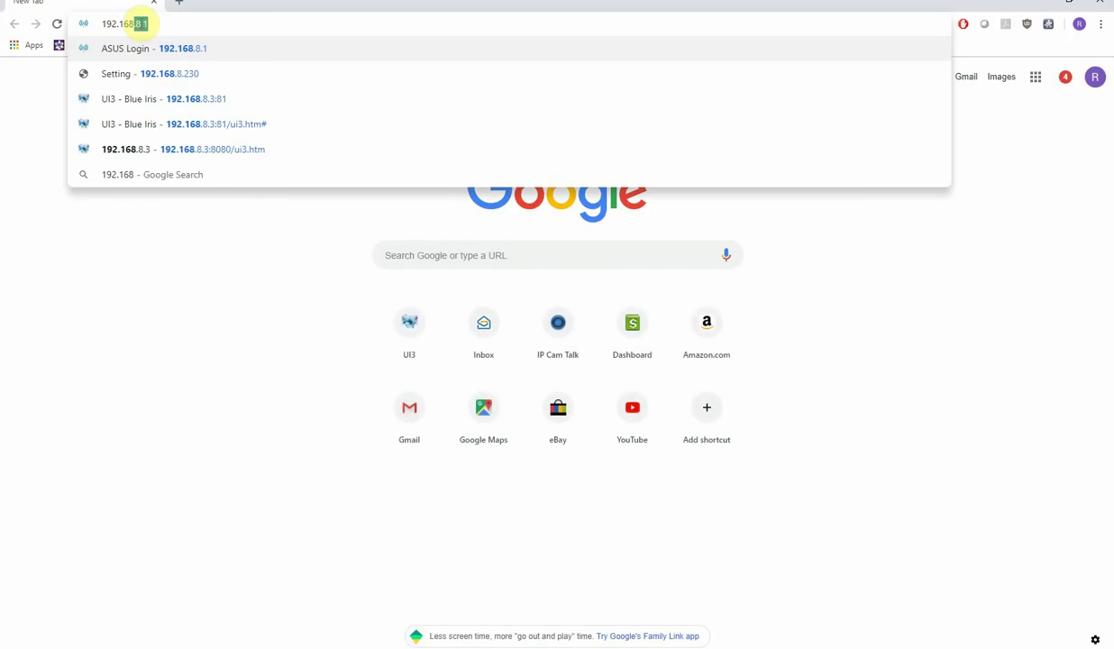
pyautogui.write('.8.3')
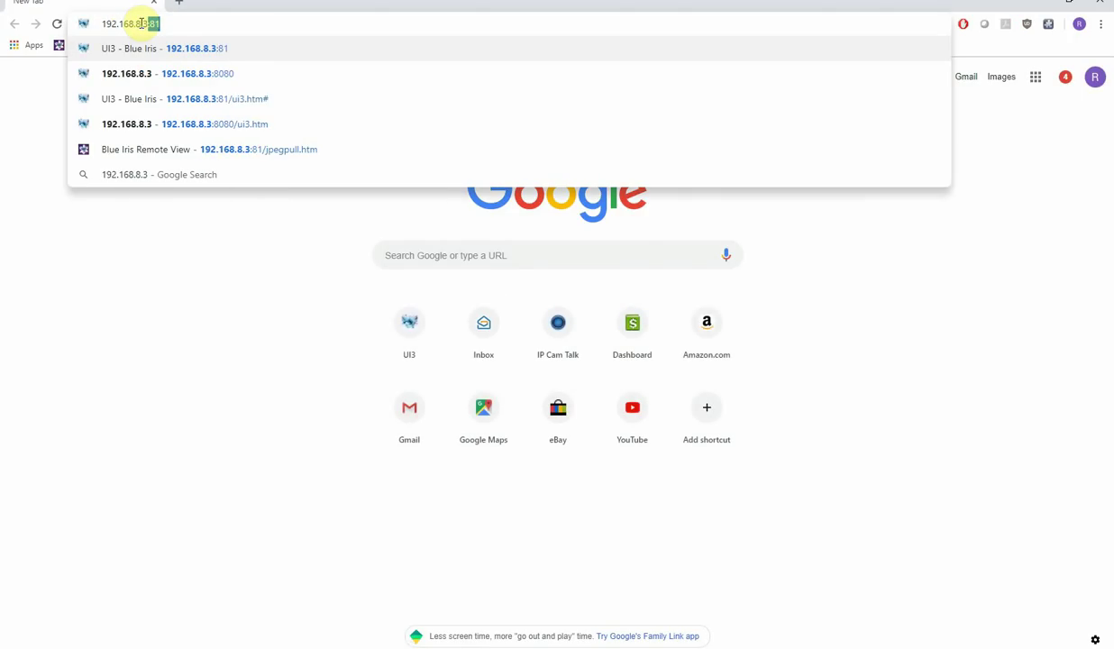
pyautogui.write(':8080')
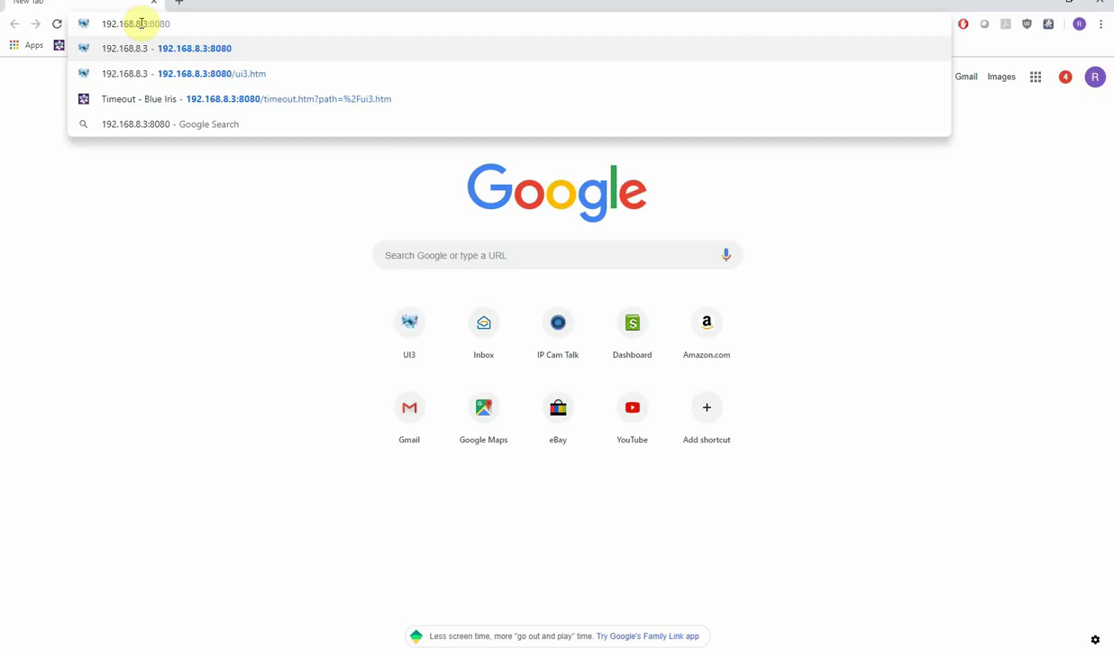
pyautogui.press('Return')
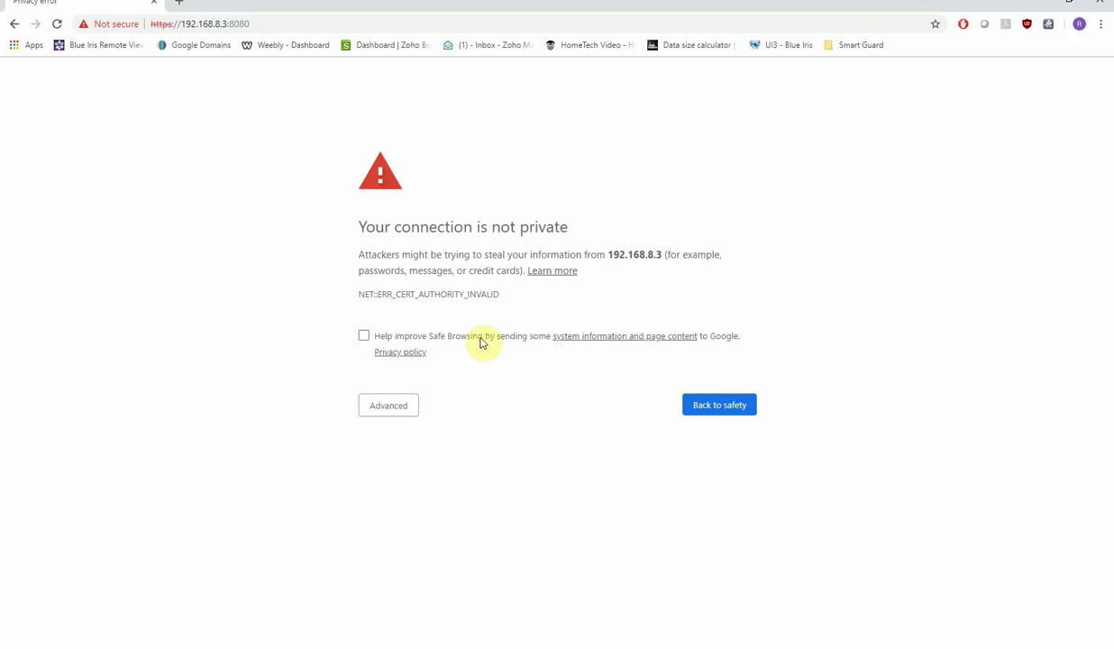
# Step: Proceed past the certificate warning to 192.168.8.3 and sign in to the Blue Iris web server with the prefilled credentials
pyautogui.click(394, 412)
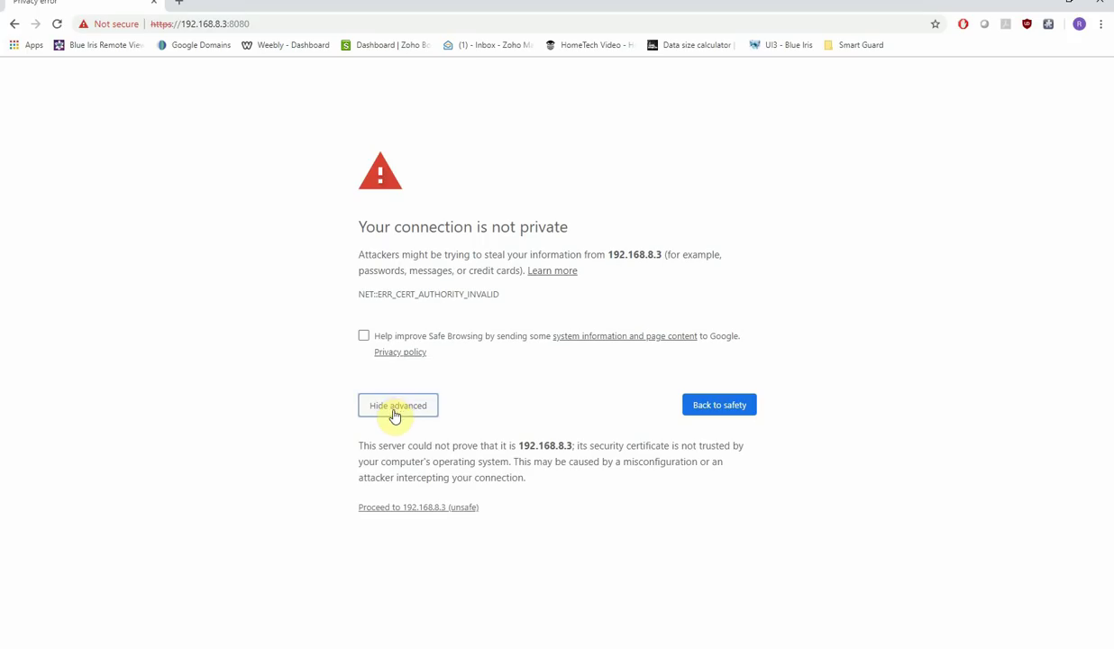
pyautogui.click(403, 509)
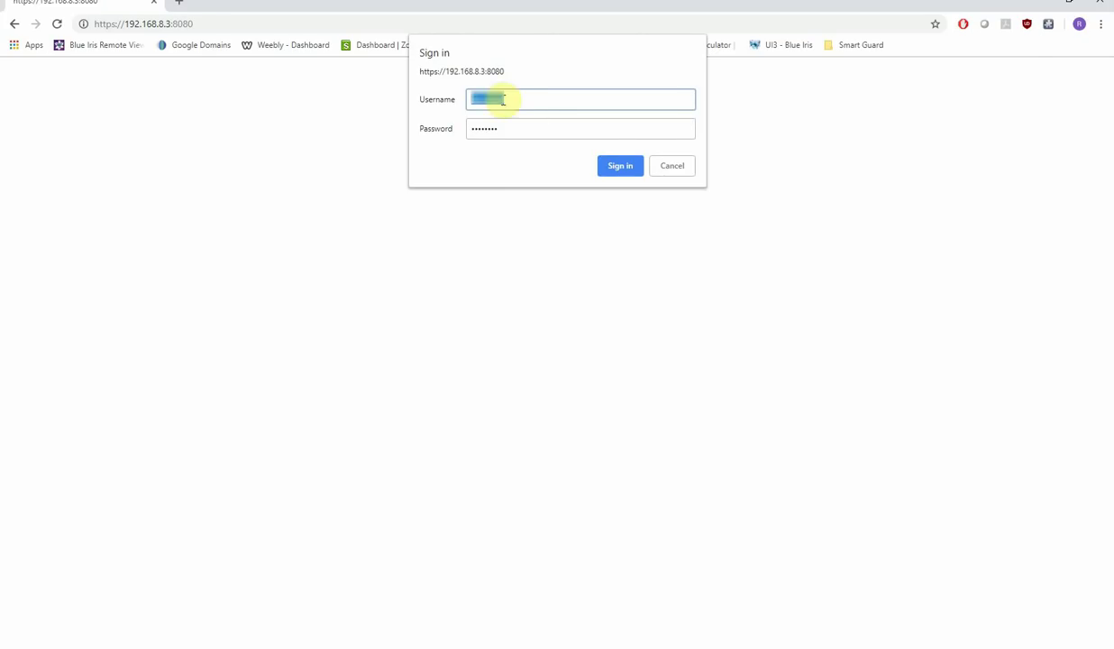
pyautogui.click(620, 167)
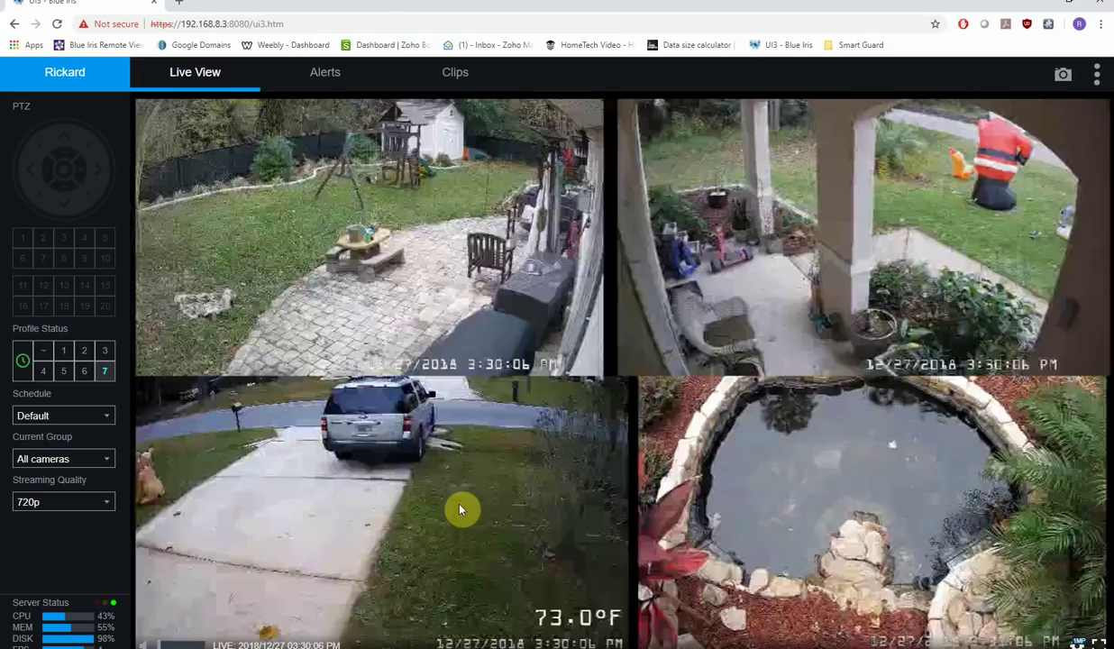